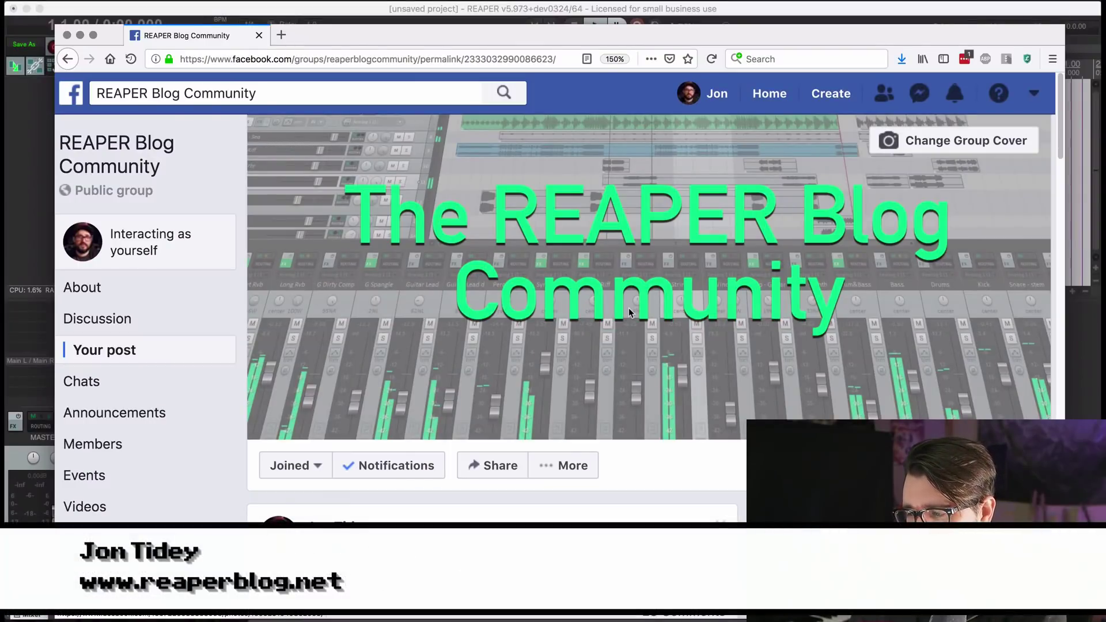
Scroll the Q&A post's comments into view, then bring the REAPER project back to the front.
{"action": "scroll", "coordinate": [630, 311], "scroll_direction": "down", "scroll_amount": 5}
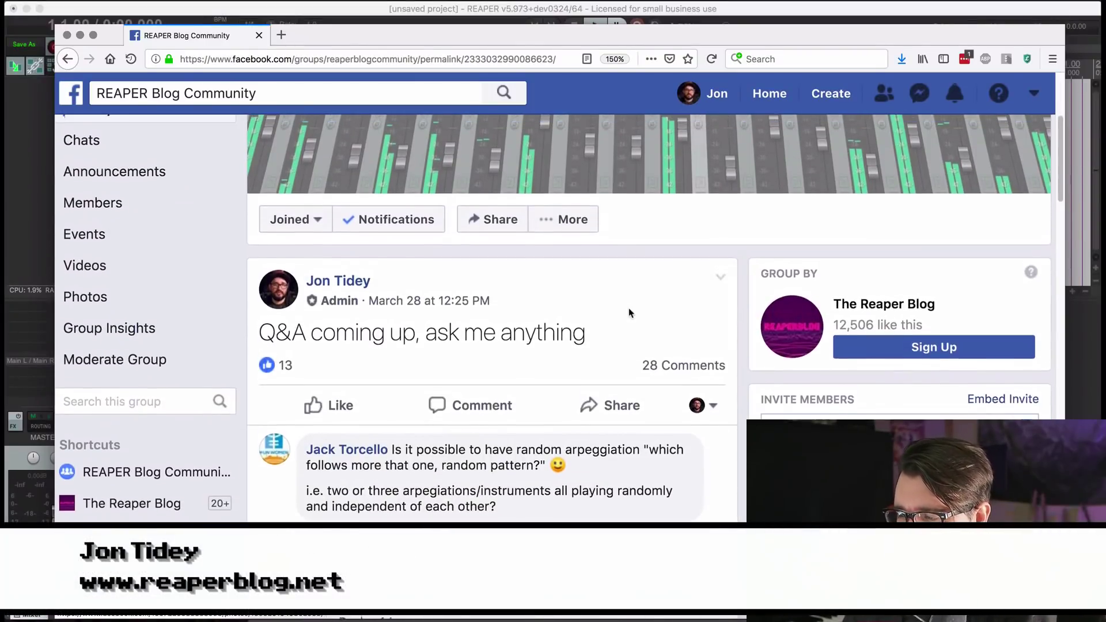
{"action": "scroll", "coordinate": [629, 312], "scroll_direction": "down", "scroll_amount": 10}
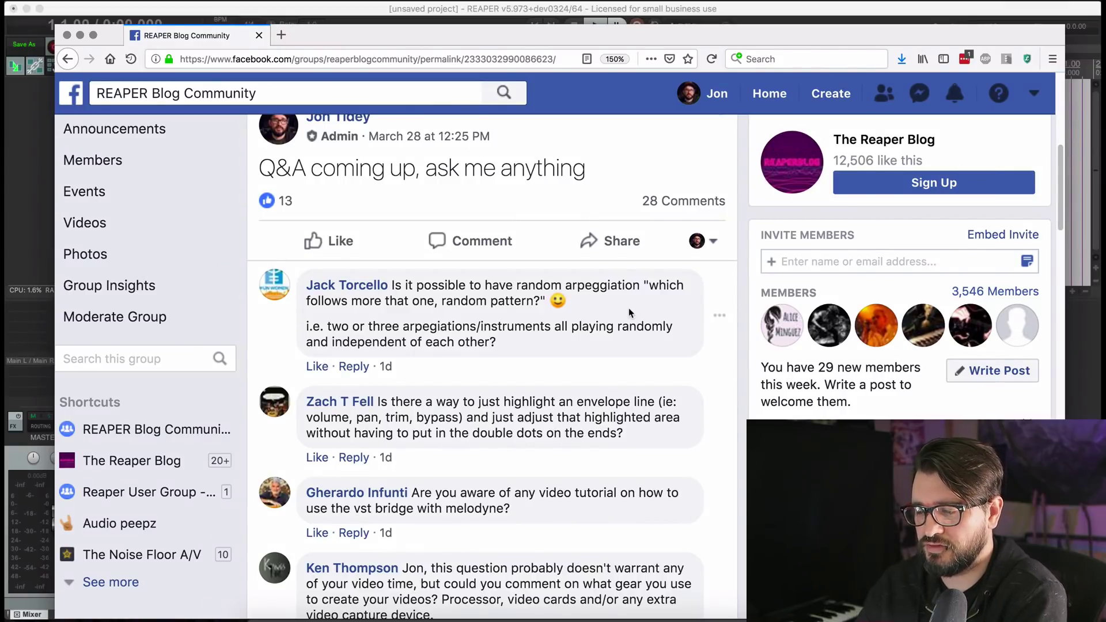
{"action": "left_click", "coordinate": [14, 190]}
Add track 1, set it to Record: output (MIDI), and drag it taller.
{"action": "double_click", "coordinate": [96, 144]}
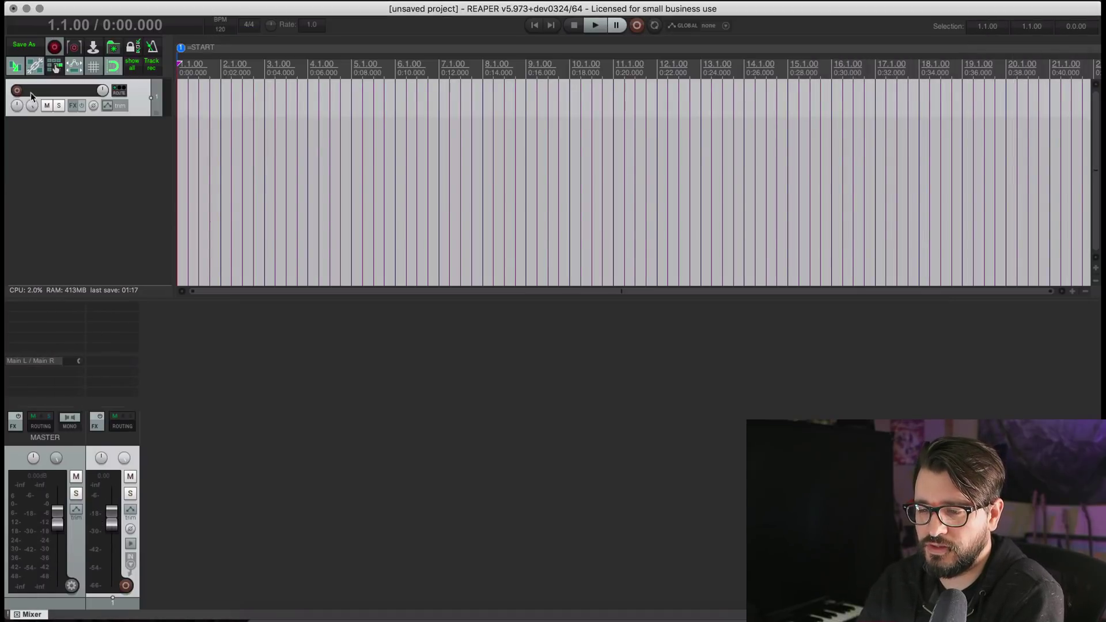
{"action": "right_click", "coordinate": [16, 91]}
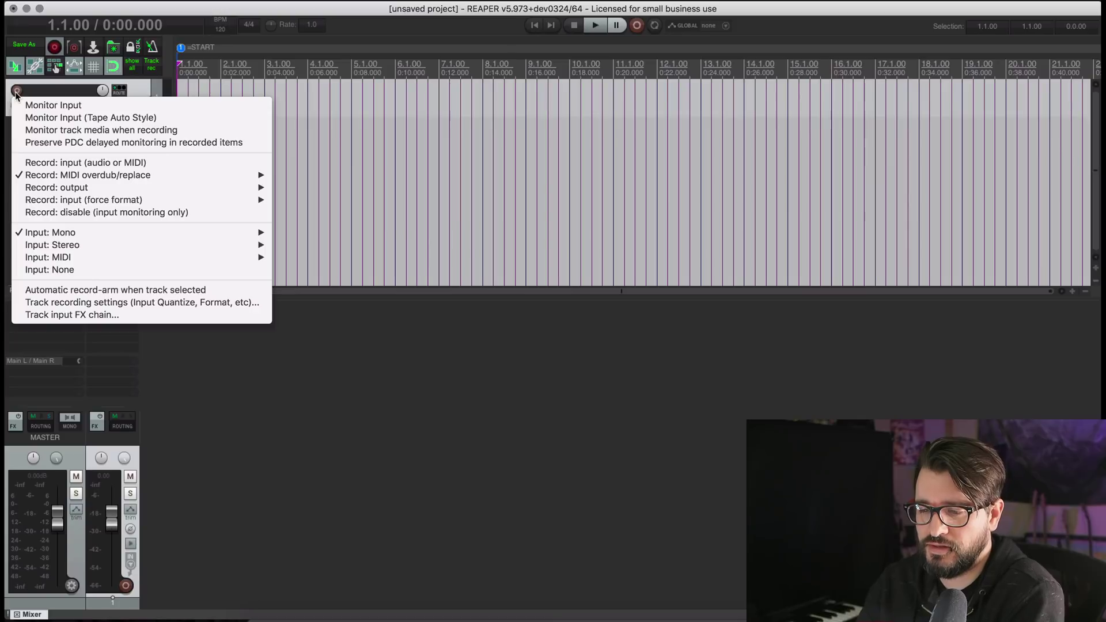
{"action": "mouse_move", "coordinate": [147, 188]}
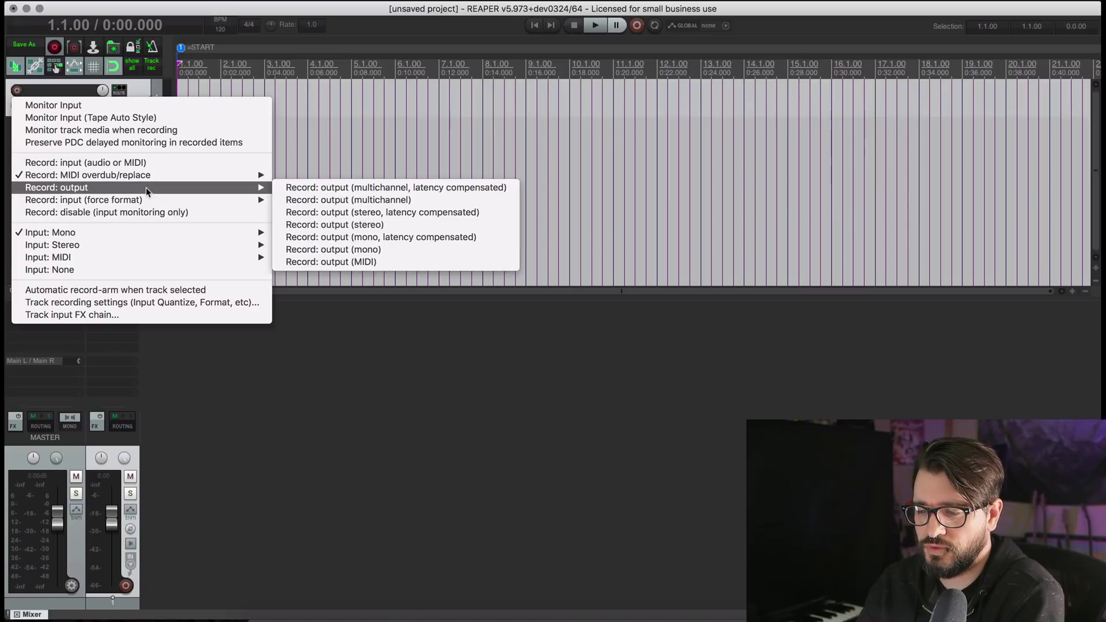
{"action": "left_click", "coordinate": [383, 261]}
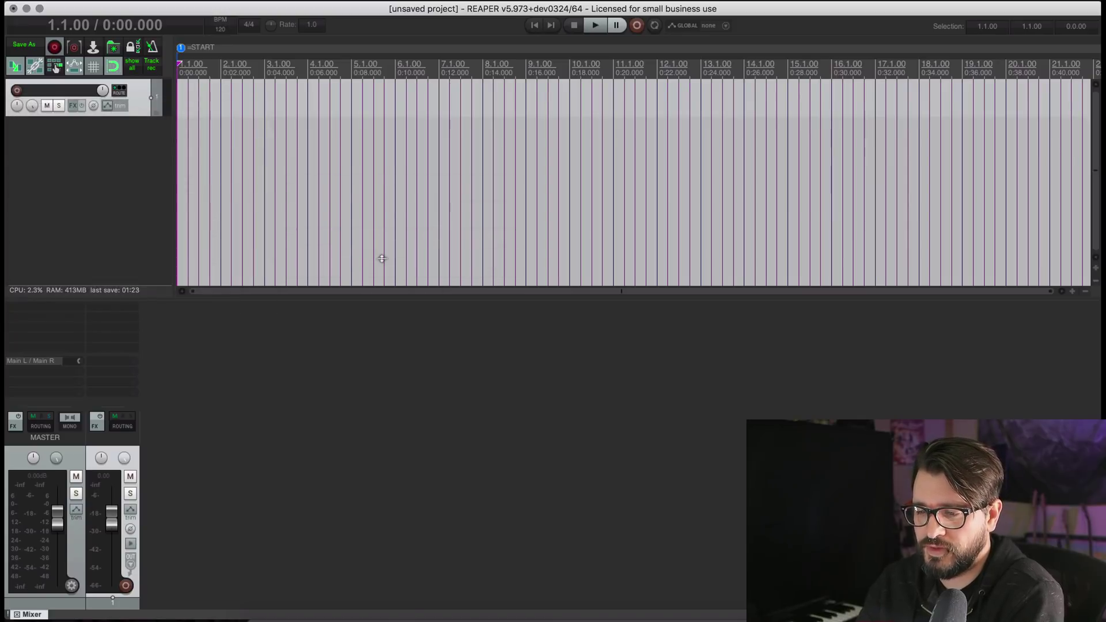
{"action": "left_click_drag", "start_coordinate": [137, 114], "coordinate": [136, 220]}
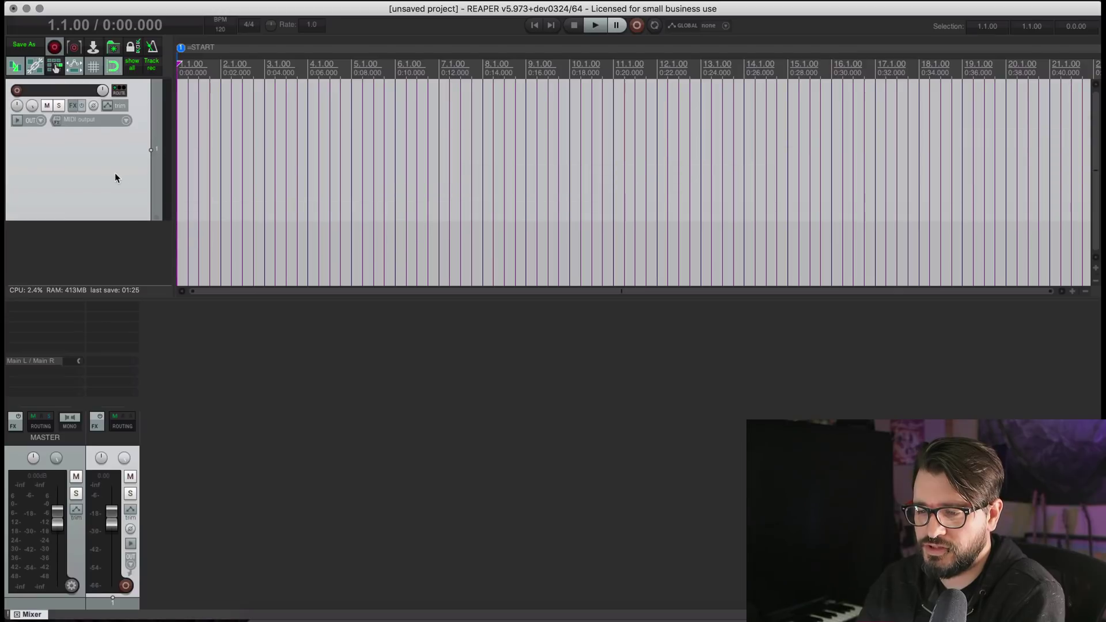
{"action": "right_click", "coordinate": [72, 106]}
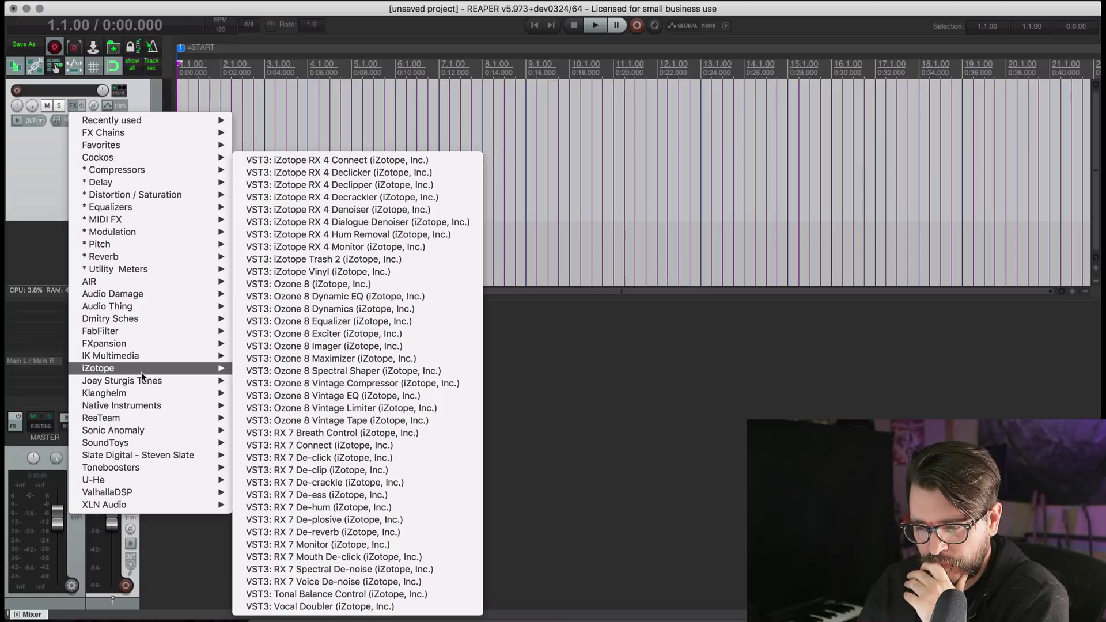
Load the CreamCM (Kirnu) arpeggiator onto track 1, keeping Note as velocity mode.
{"action": "left_click", "coordinate": [70, 112]}
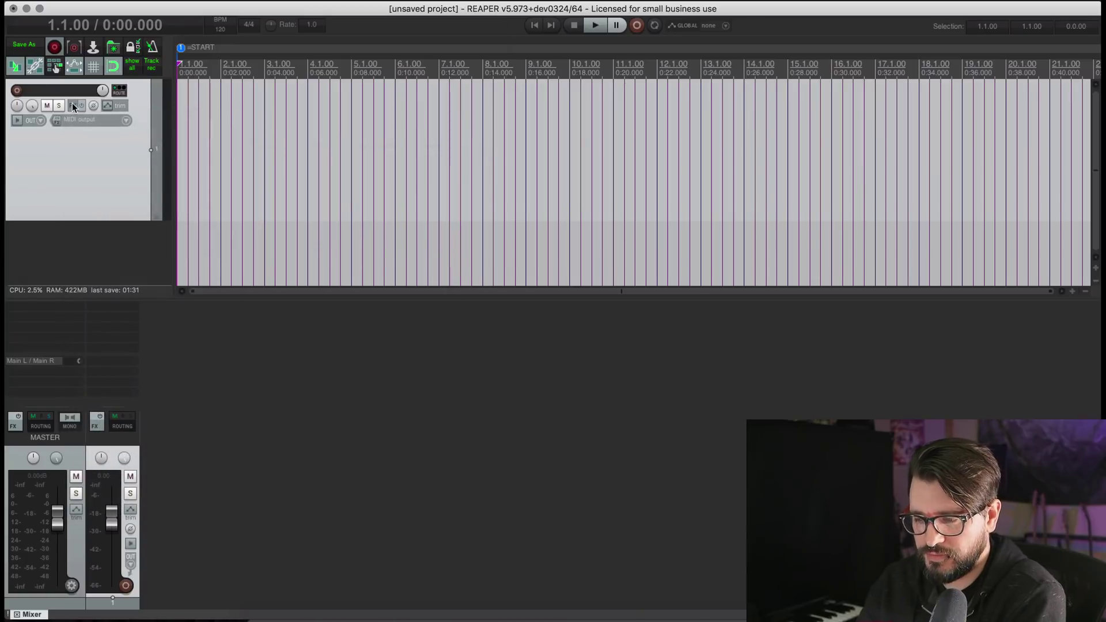
{"action": "left_click", "coordinate": [72, 104]}
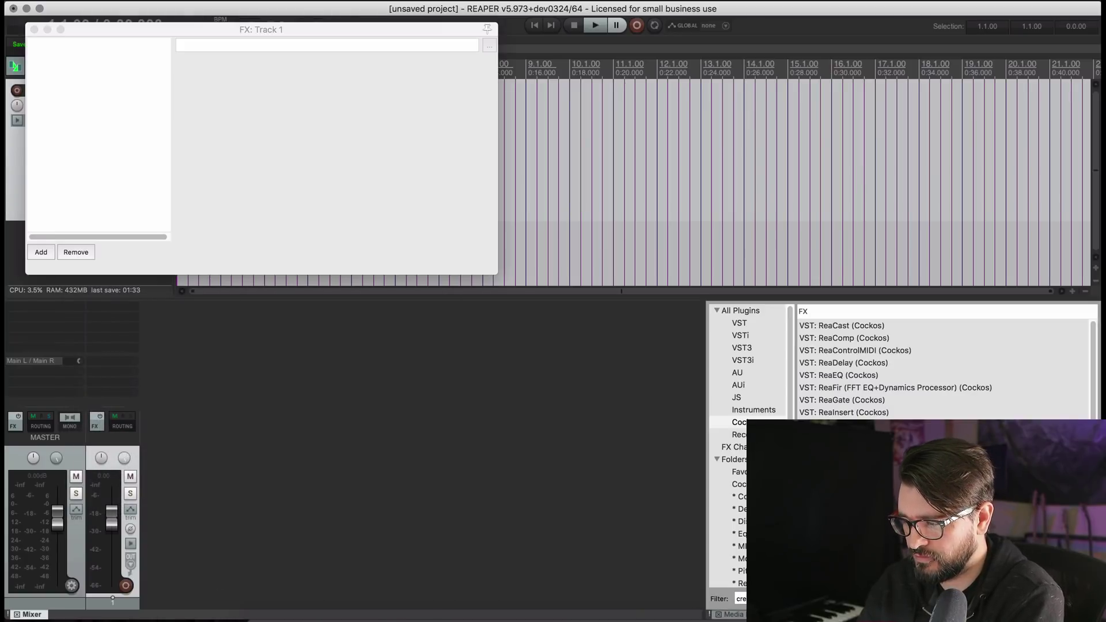
{"action": "left_click", "coordinate": [741, 311]}
{"action": "double_click", "coordinate": [863, 329]}
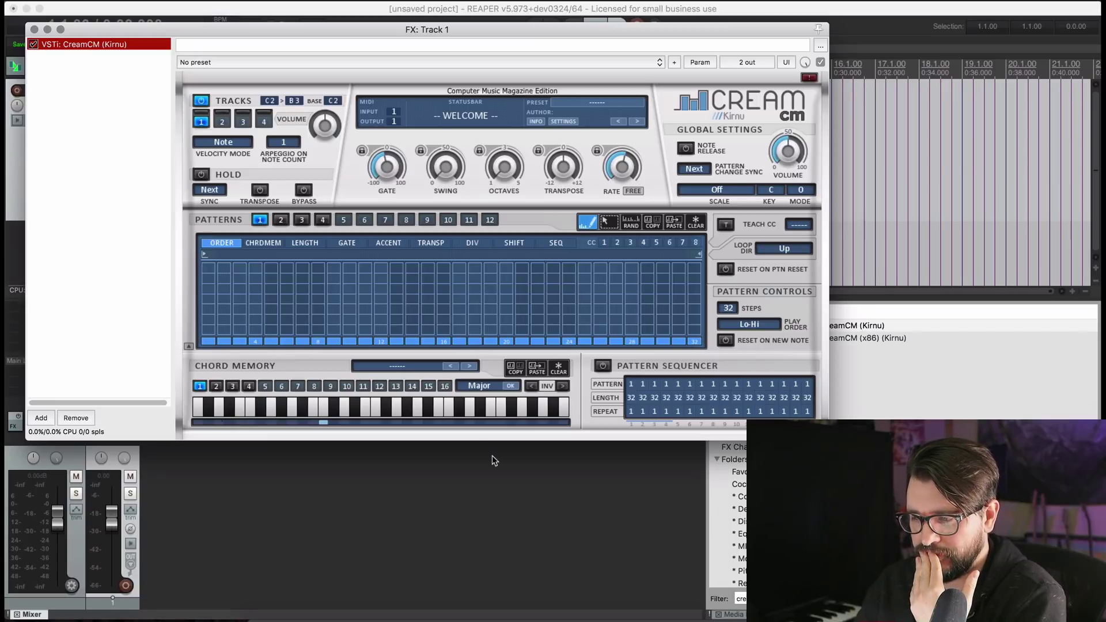
{"action": "left_click", "coordinate": [223, 143]}
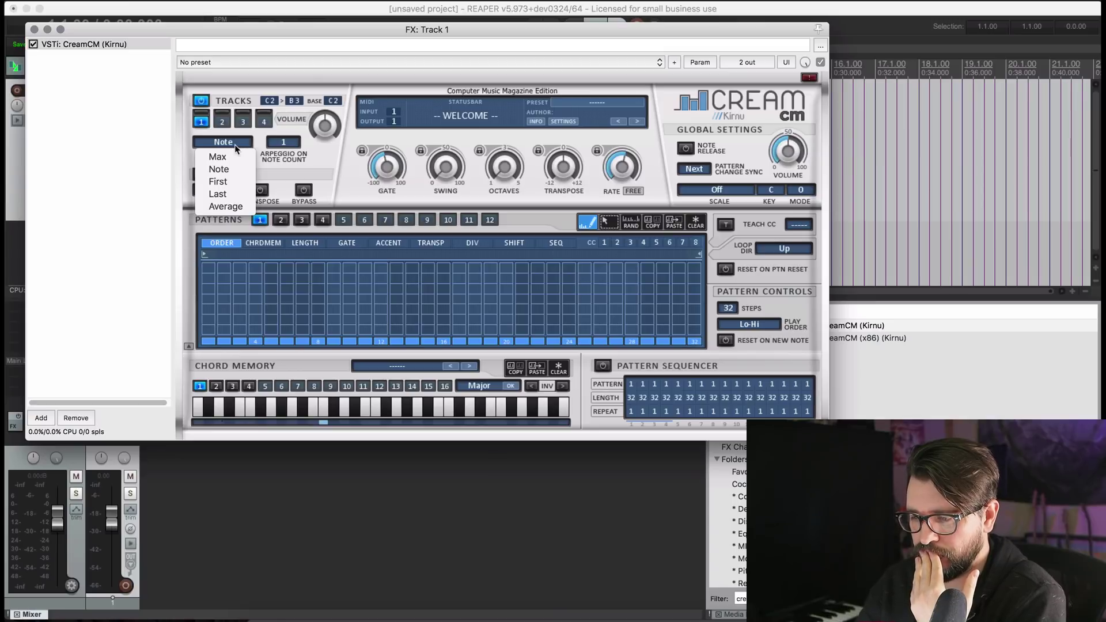
{"action": "left_click", "coordinate": [236, 147]}
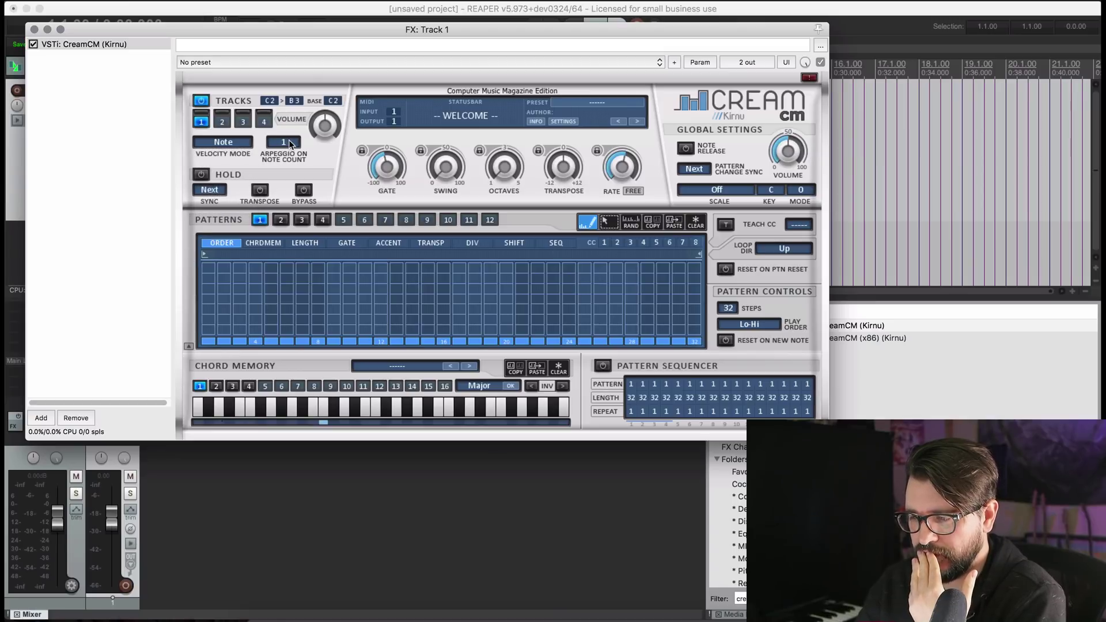
Load CreamCM's Factory > 4 misc > Putney preset and move the FX window aside.
{"action": "left_click", "coordinate": [568, 103]}
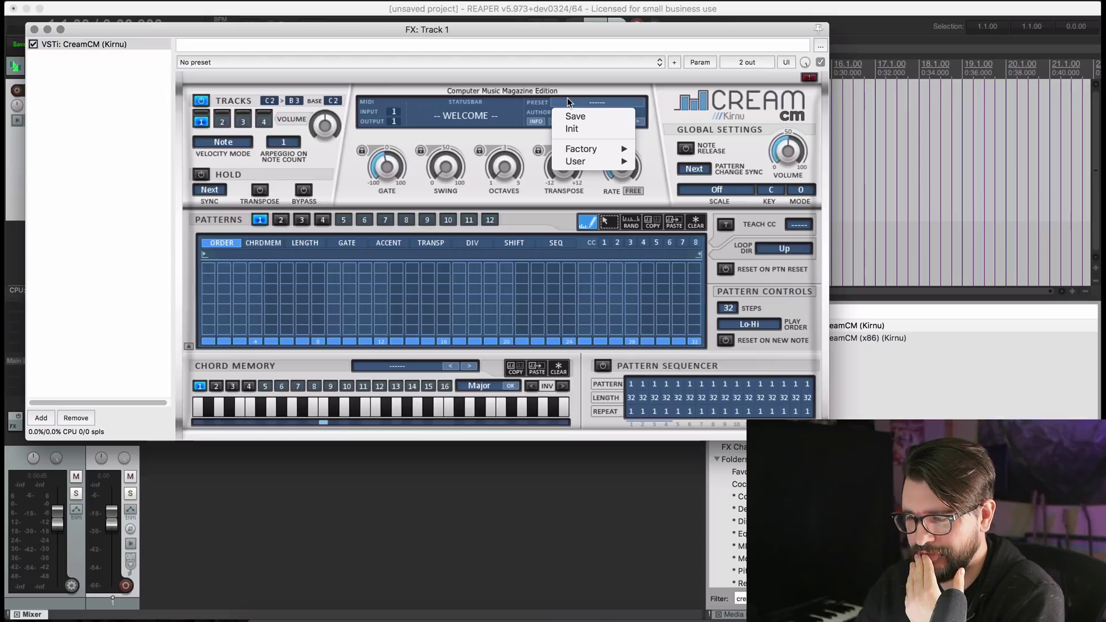
{"action": "mouse_move", "coordinate": [599, 151]}
{"action": "mouse_move", "coordinate": [663, 187]}
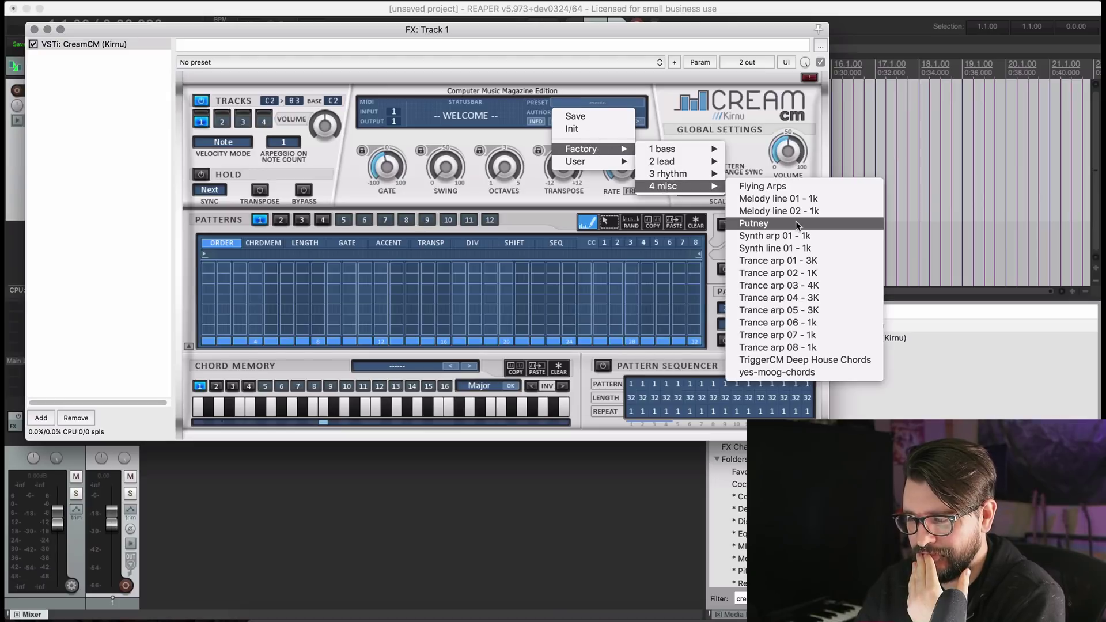
{"action": "left_click", "coordinate": [773, 224]}
{"action": "left_click_drag", "start_coordinate": [341, 37], "coordinate": [503, 153]}
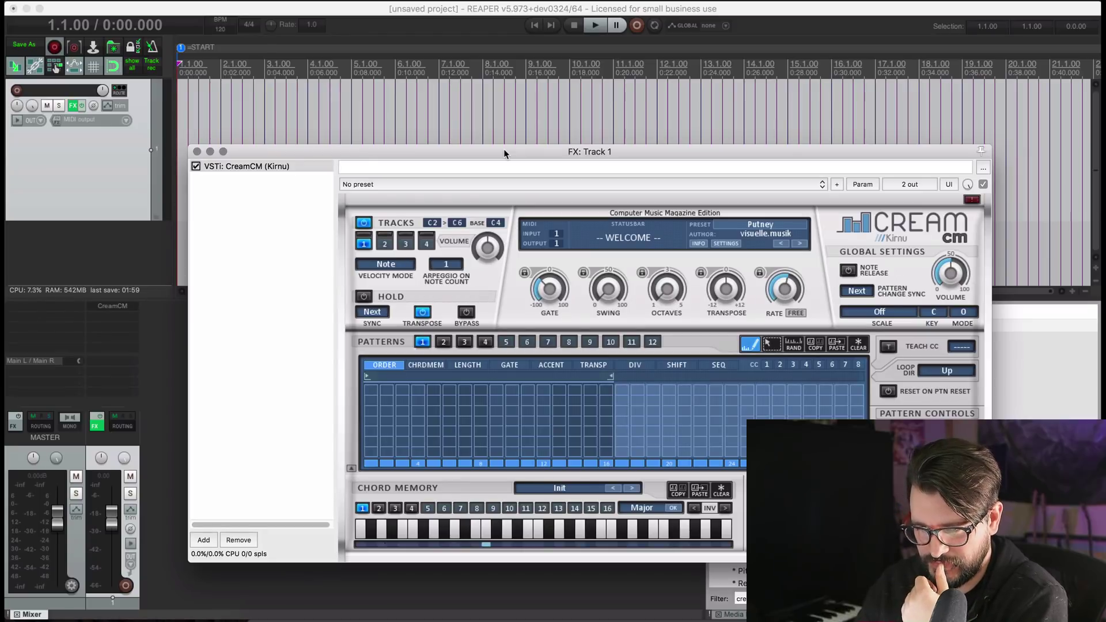
Arm track 1 with input from all channels of the Arturia MiniLab, then start recording.
{"action": "left_click", "coordinate": [17, 91]}
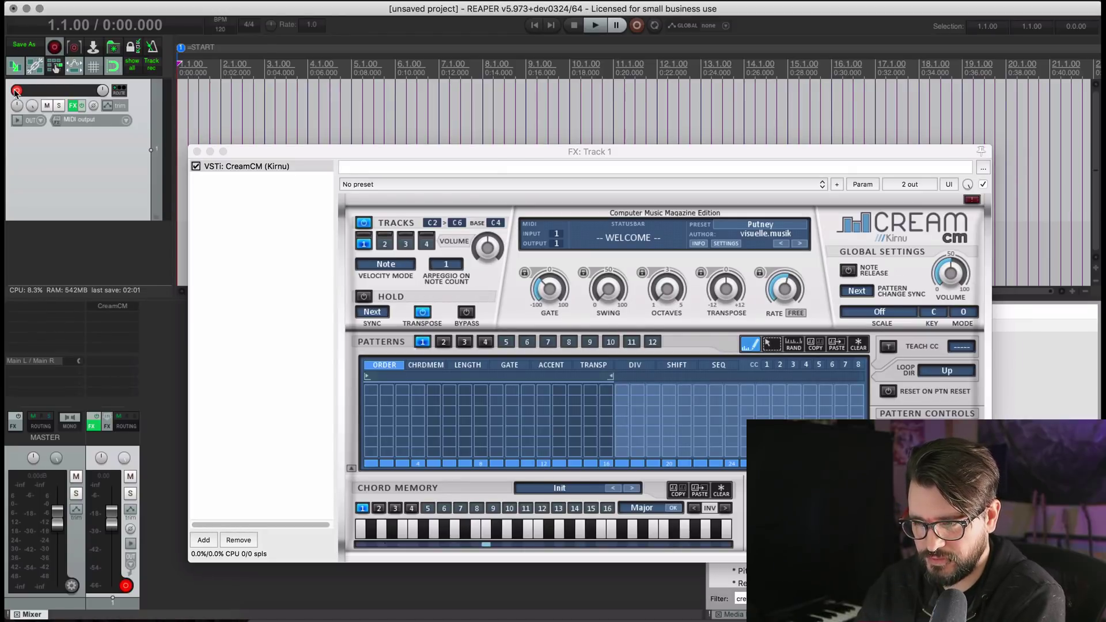
{"action": "key", "text": "space"}
{"action": "key", "text": "space"}
{"action": "left_click", "coordinate": [106, 119]}
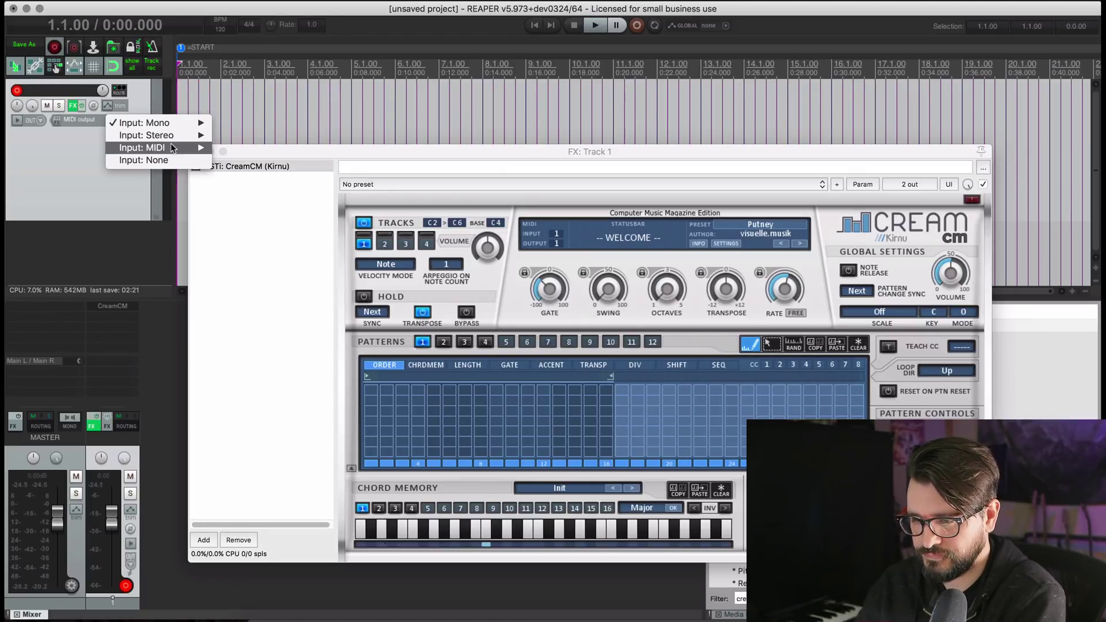
{"action": "mouse_move", "coordinate": [173, 147]}
{"action": "mouse_move", "coordinate": [312, 142]}
{"action": "left_click", "coordinate": [423, 147]}
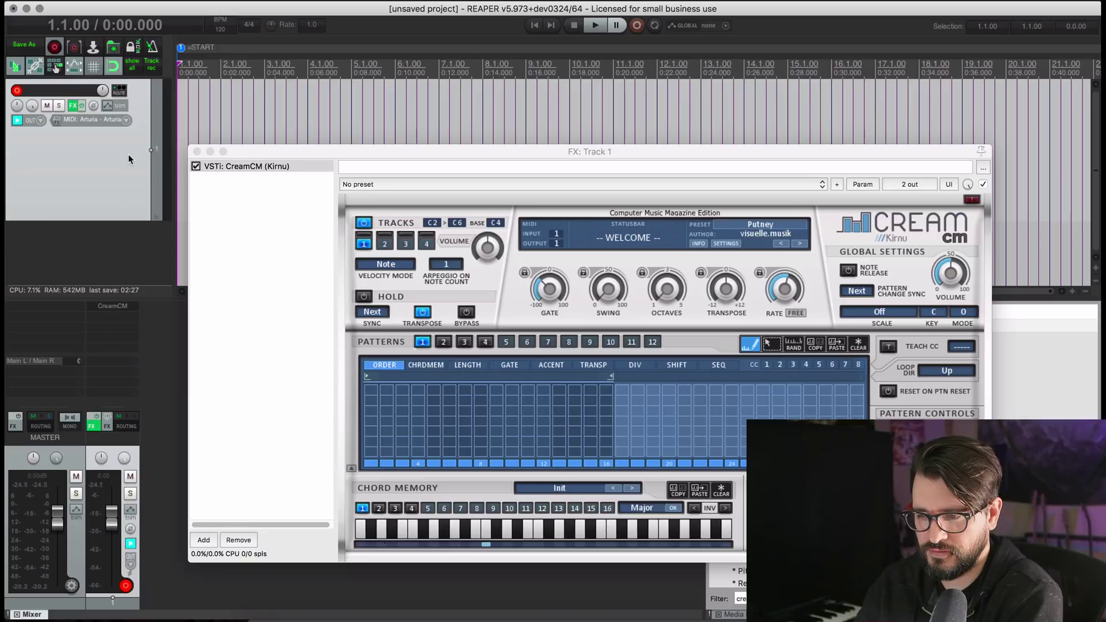
{"action": "key", "text": "super+r"}
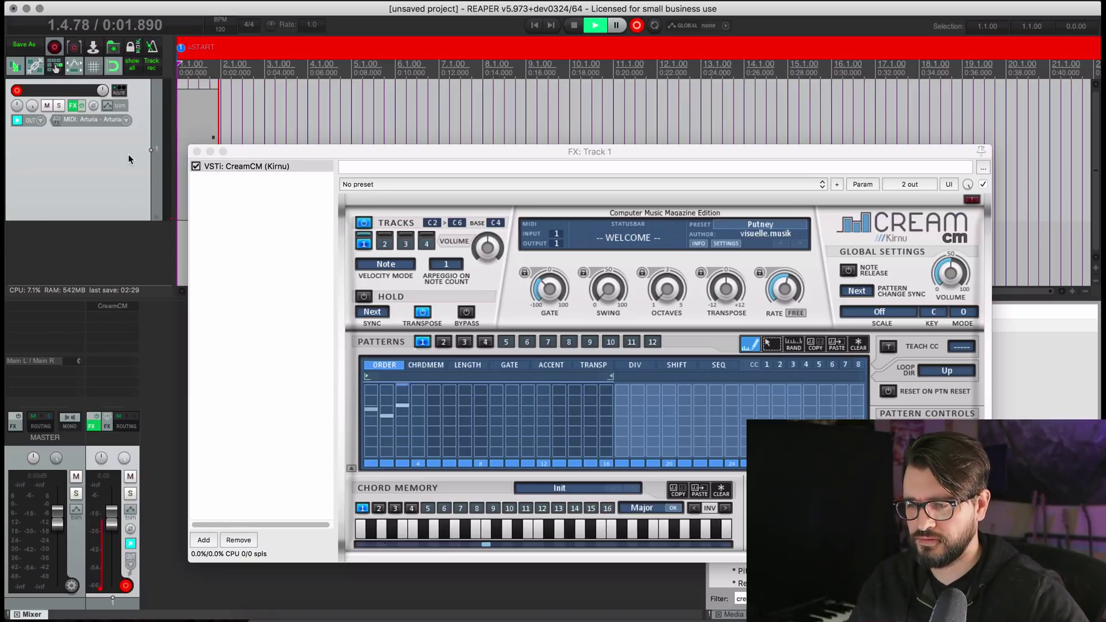
Record the arpeggiated part as a MIDI item, stop, and play it back.
{"action": "left_click_drag", "start_coordinate": [283, 152], "coordinate": [279, 242]}
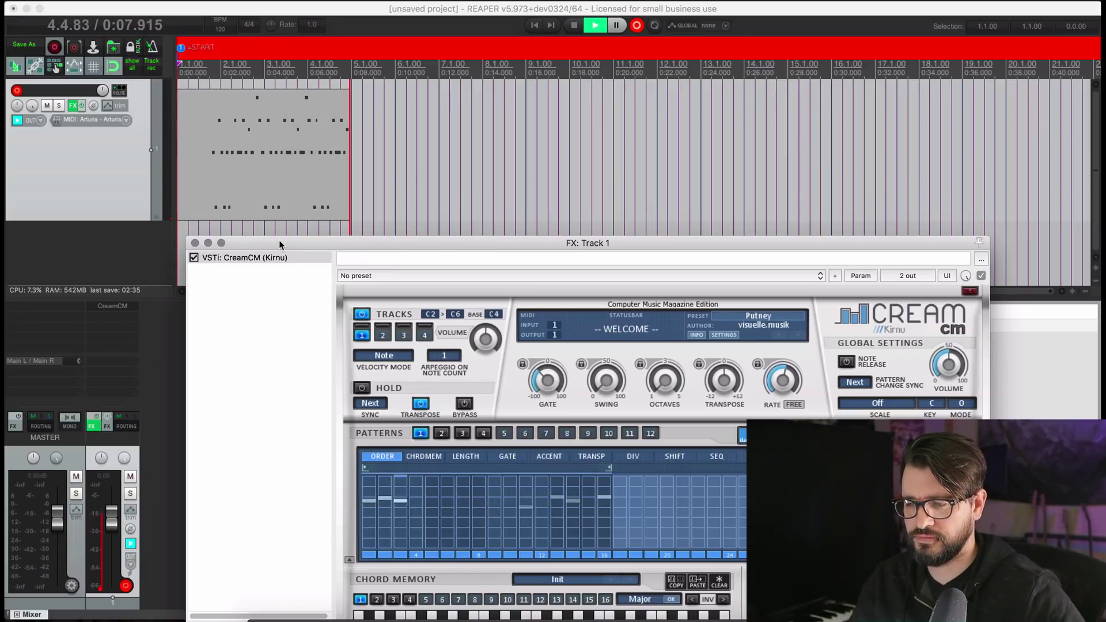
{"action": "key", "text": "space"}
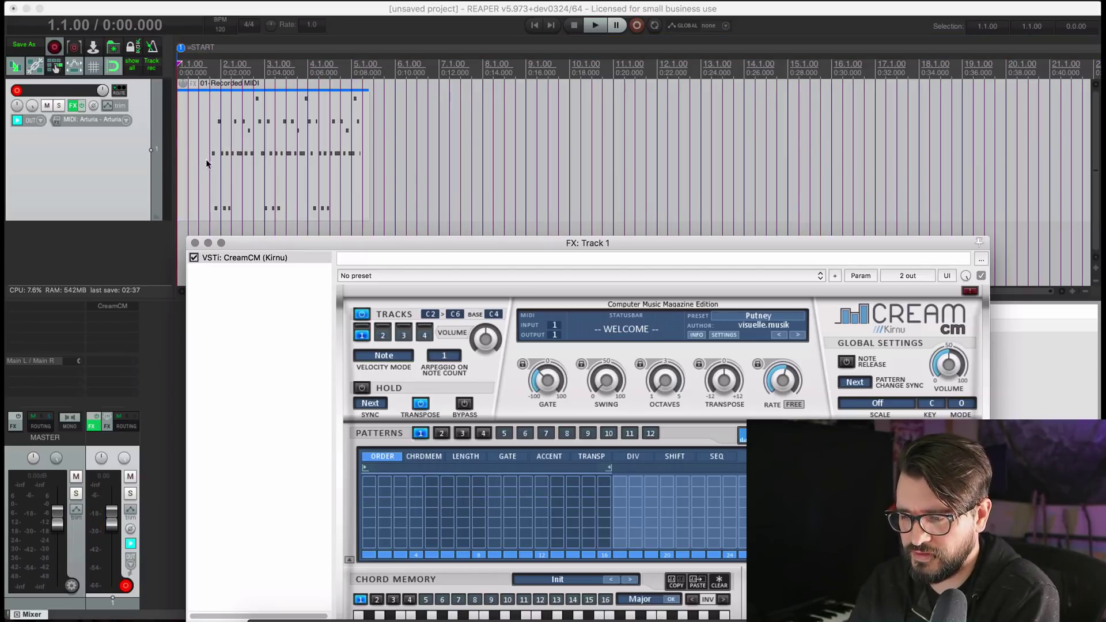
{"action": "left_click", "coordinate": [51, 132]}
{"action": "key", "text": "space"}
Disarm track 1, close the arpeggiator window, and switch to the web browser.
{"action": "left_click", "coordinate": [16, 90]}
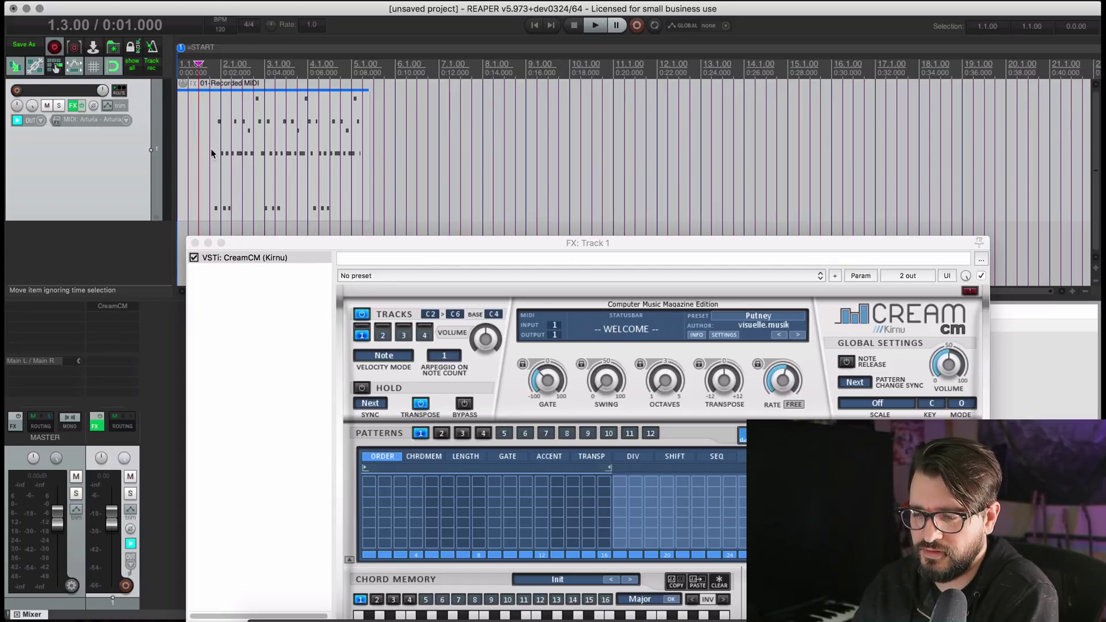
{"action": "scroll", "coordinate": [213, 154], "scroll_direction": "up", "scroll_amount": 3}
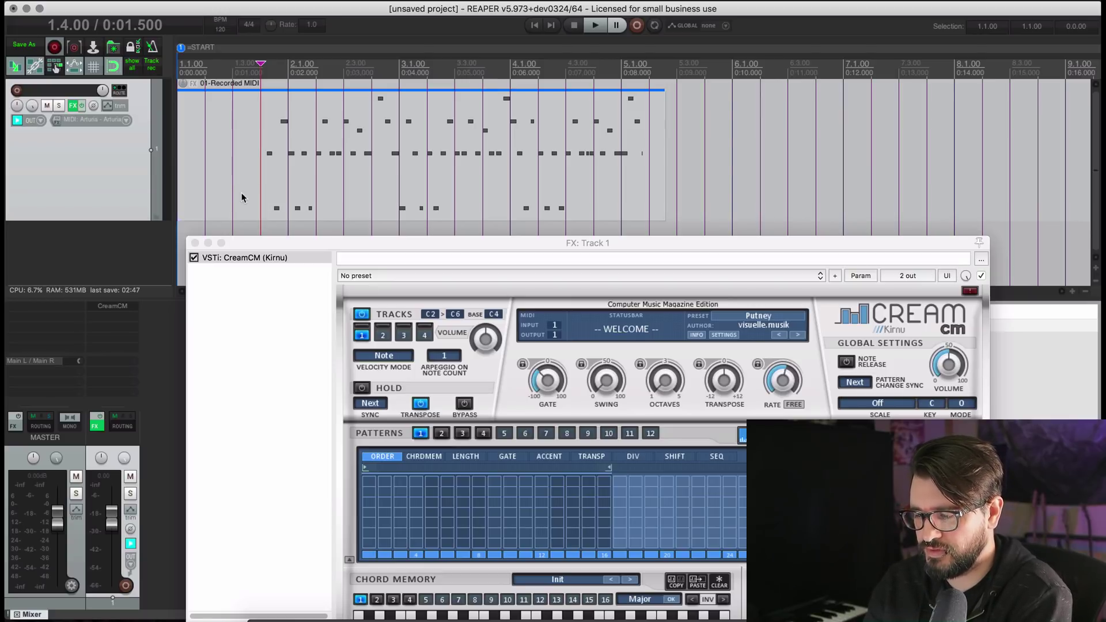
{"action": "left_click", "coordinate": [195, 243]}
{"action": "key", "text": "super+Tab"}
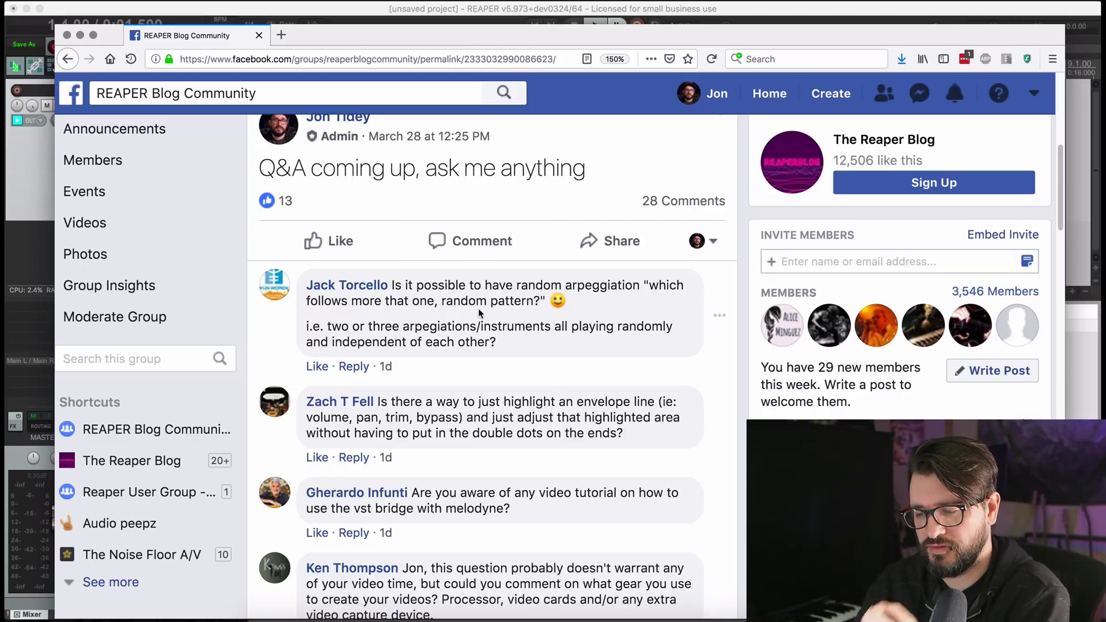
Delete the recorded MIDI item from track 1.
{"action": "scroll", "coordinate": [478, 309], "scroll_direction": "down", "scroll_amount": 5}
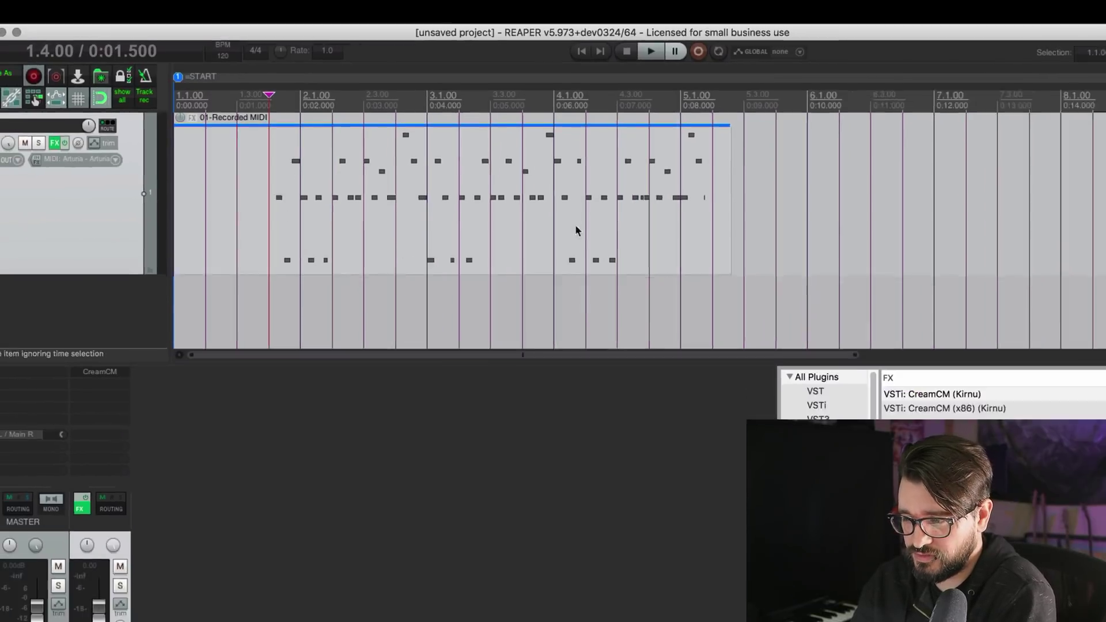
{"action": "key", "text": "Delete"}
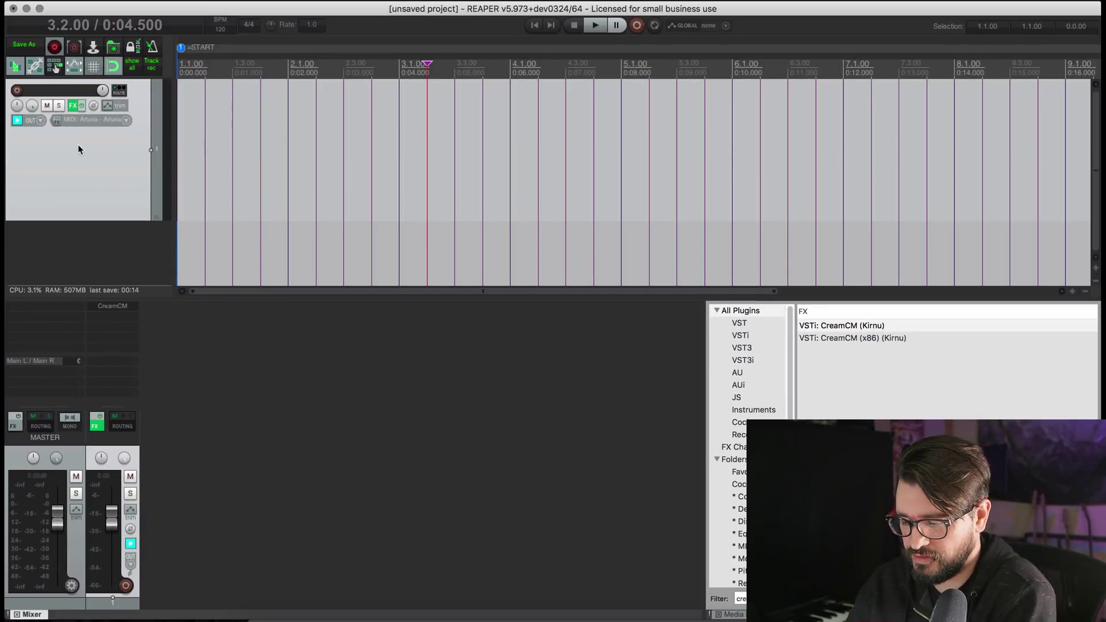
Show the volume envelope and pull it to -inf dB from 2.4.00 to 6.3.00.
{"action": "key", "text": "v"}
{"action": "key", "text": "alt+d"}
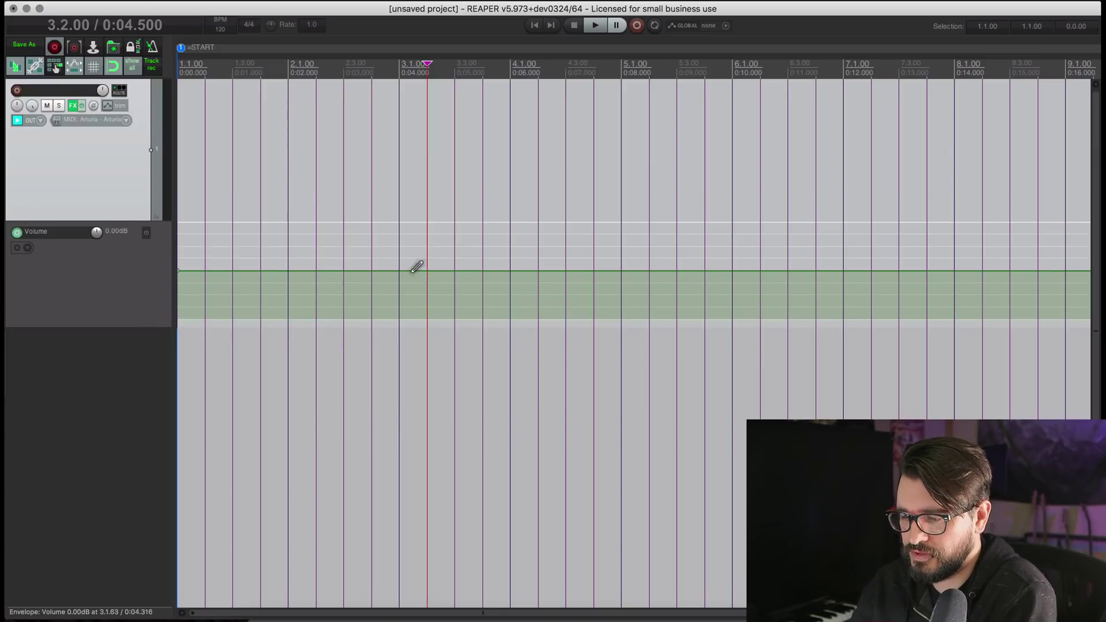
{"action": "left_click_drag", "start_coordinate": [371, 203], "coordinate": [785, 207]}
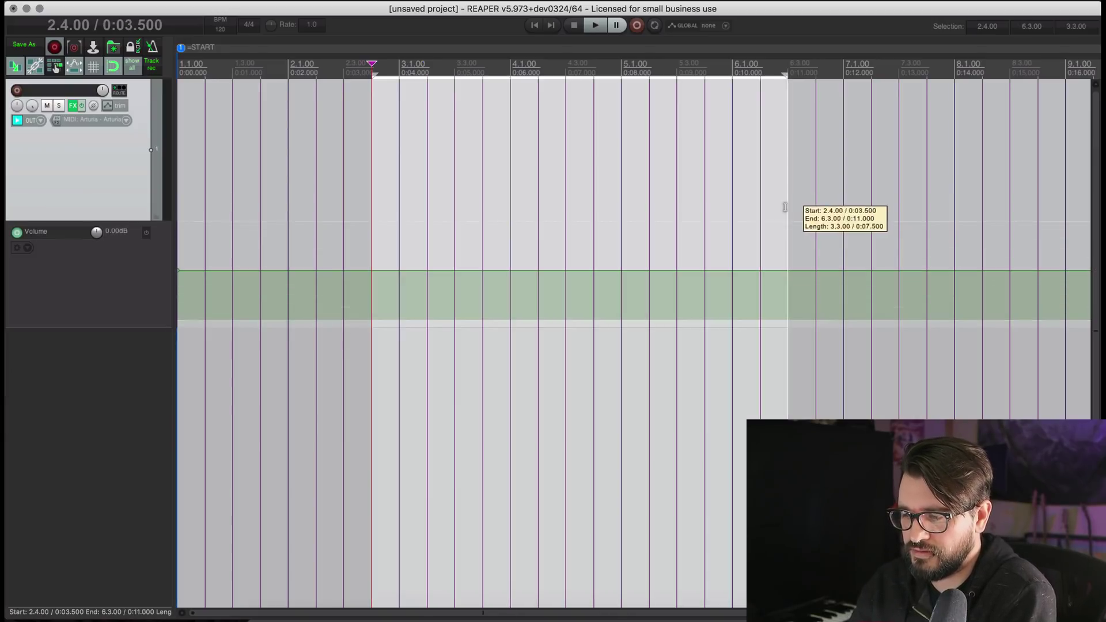
{"action": "left_click_drag", "start_coordinate": [526, 274], "coordinate": [543, 554]}
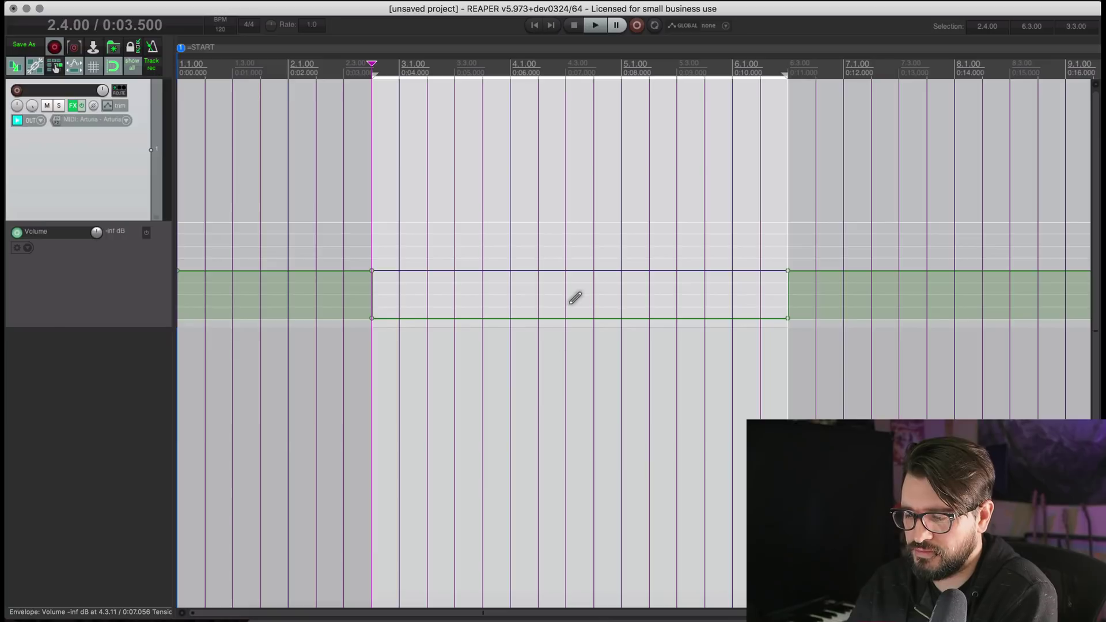
Try raising the envelope over 4.1.00–5.3.00, undo it, and open Mouse Modifiers preferences.
{"action": "left_click_drag", "start_coordinate": [511, 202], "coordinate": [671, 207]}
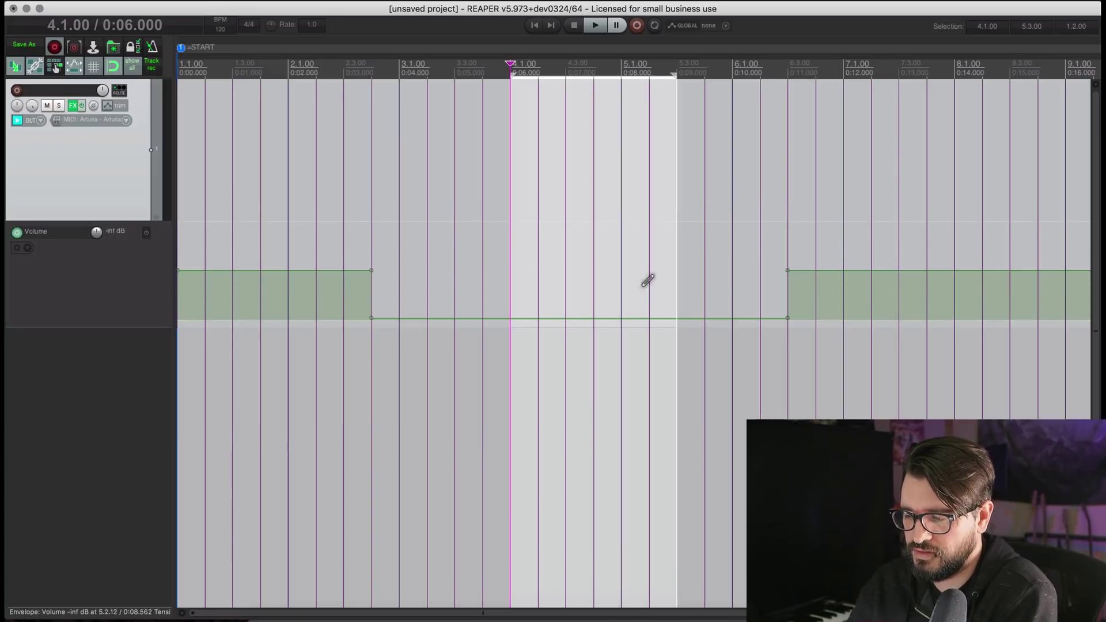
{"action": "left_click", "coordinate": [633, 318]}
{"action": "left_click_drag", "start_coordinate": [633, 318], "coordinate": [646, 193]}
{"action": "key", "text": "ctrl+z"}
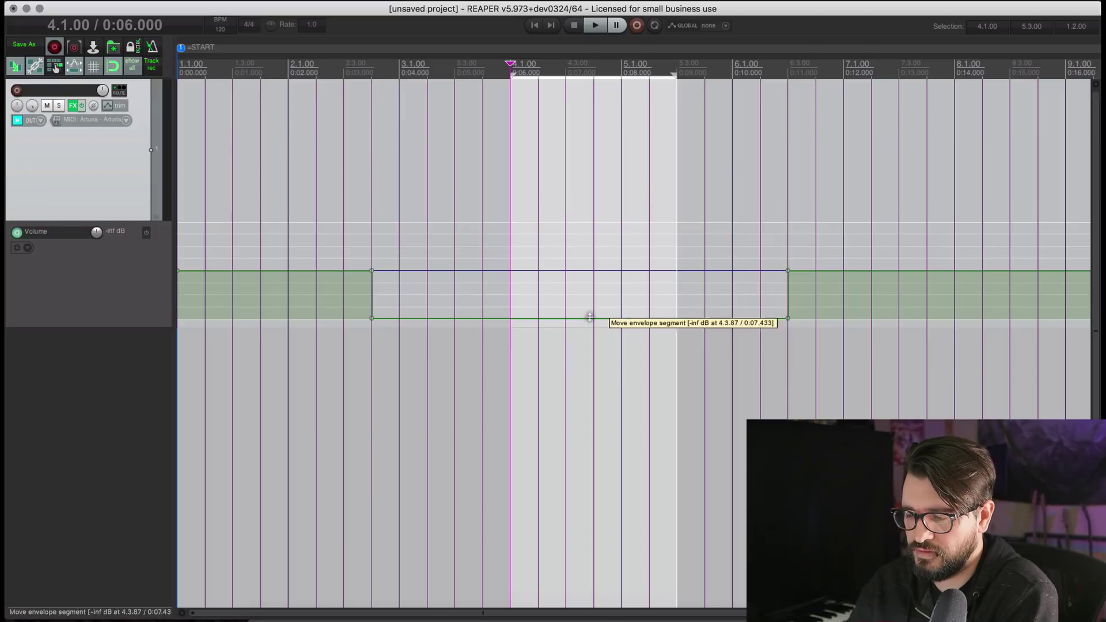
{"action": "key", "text": "super+comma"}
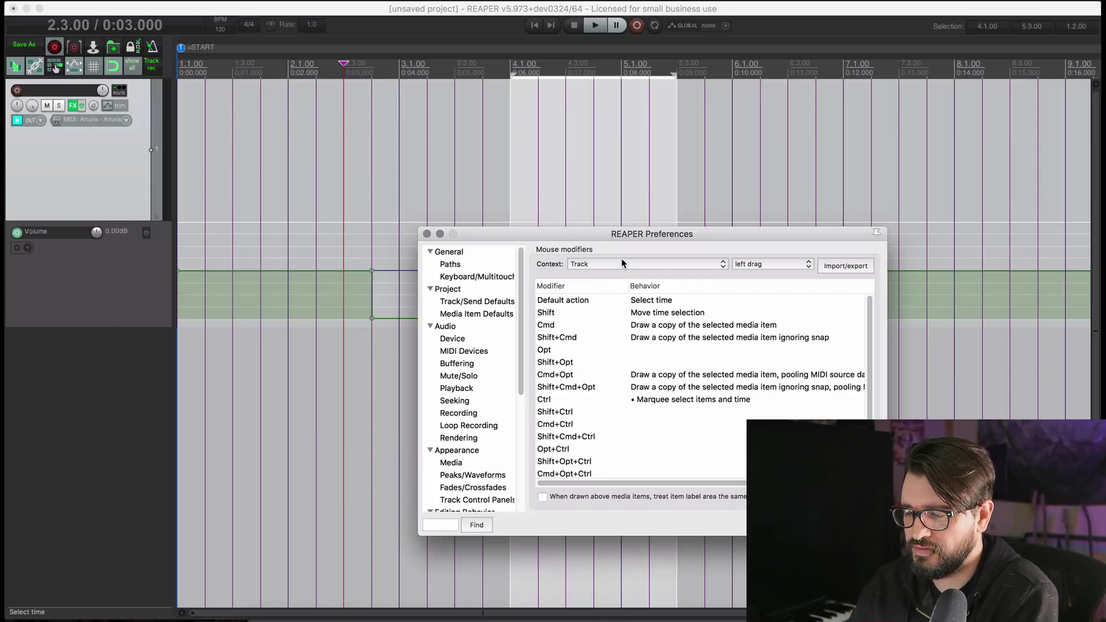
Check the Envelope segment left-drag context with Shift as Move envelope segment, then close Preferences.
{"action": "scroll", "coordinate": [446, 473], "scroll_direction": "down", "scroll_amount": 5}
{"action": "scroll", "coordinate": [445, 473], "scroll_direction": "up", "scroll_amount": 1}
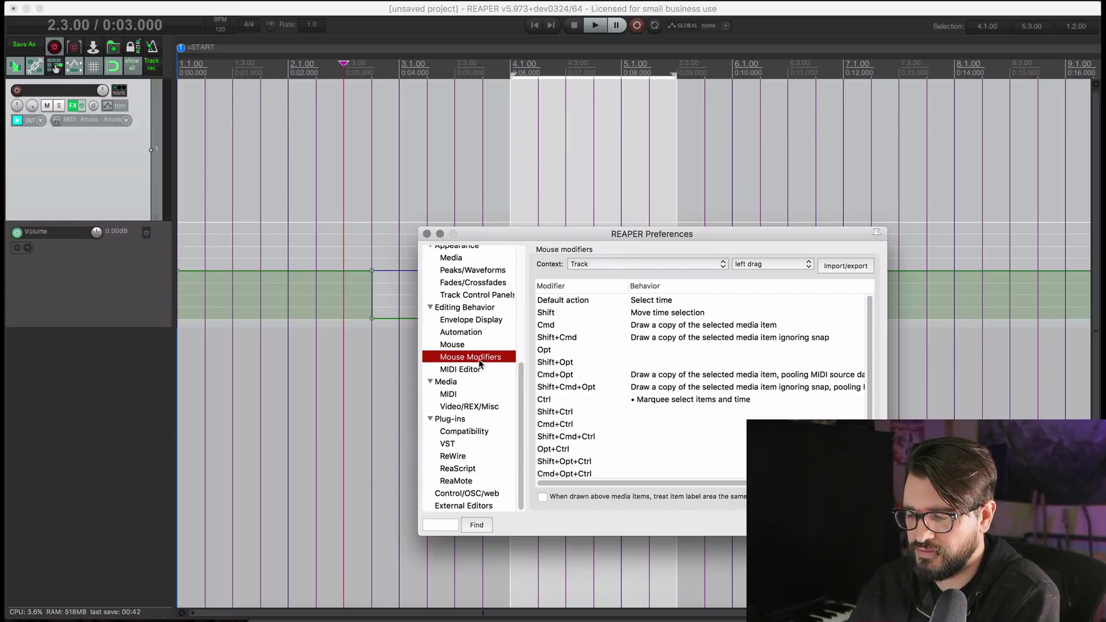
{"action": "left_click", "coordinate": [609, 264]}
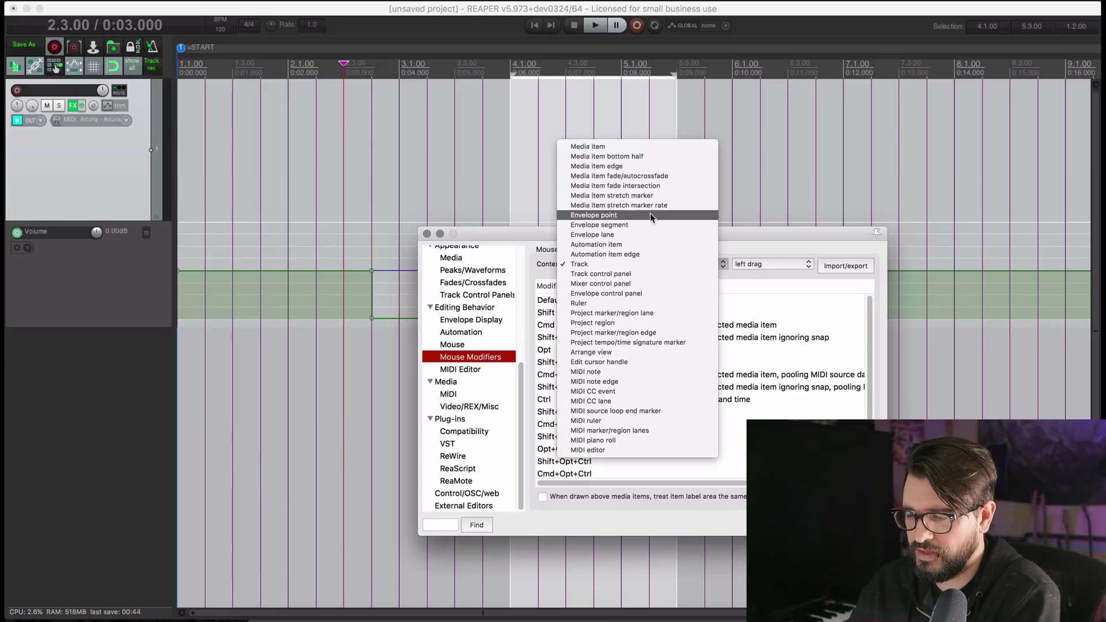
{"action": "left_click", "coordinate": [647, 228]}
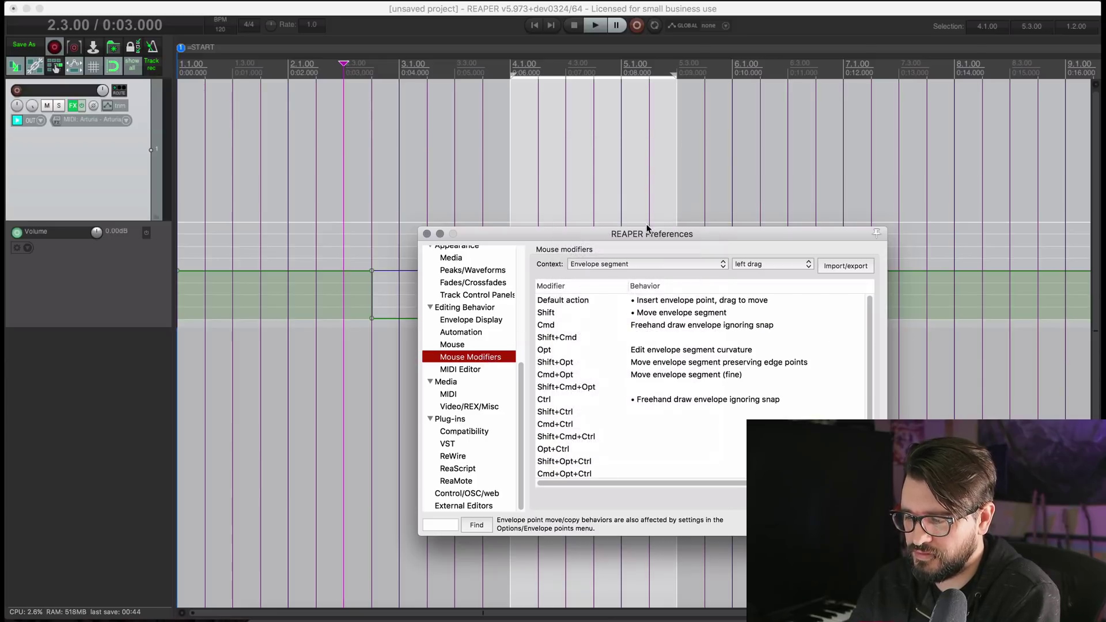
{"action": "left_click", "coordinate": [753, 264]}
{"action": "left_click", "coordinate": [752, 265]}
{"action": "left_click", "coordinate": [586, 314]}
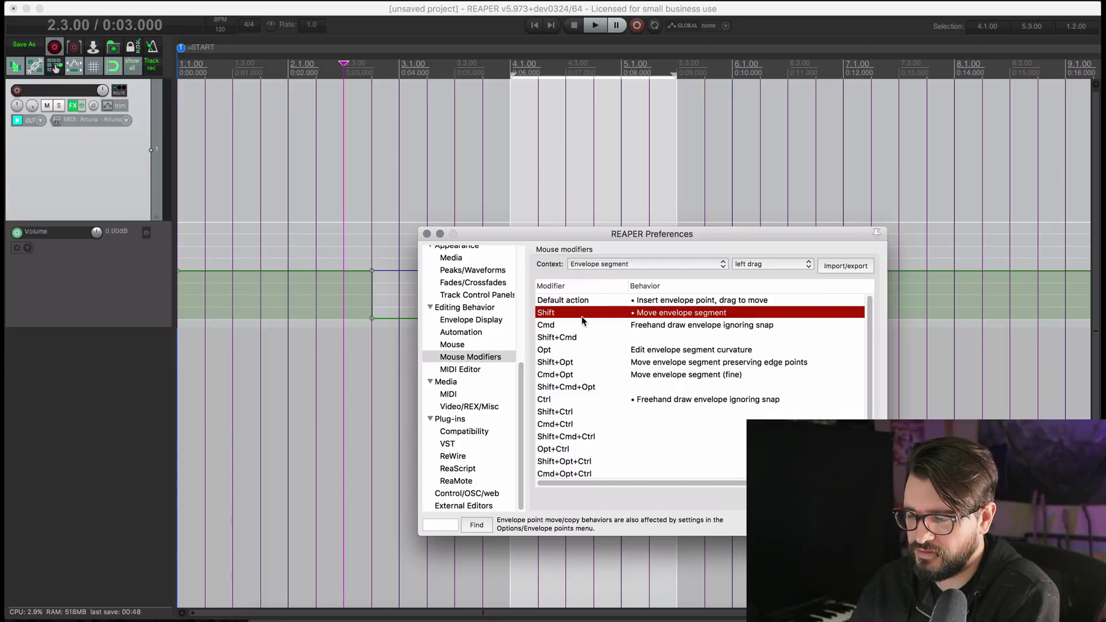
{"action": "left_click", "coordinate": [664, 313]}
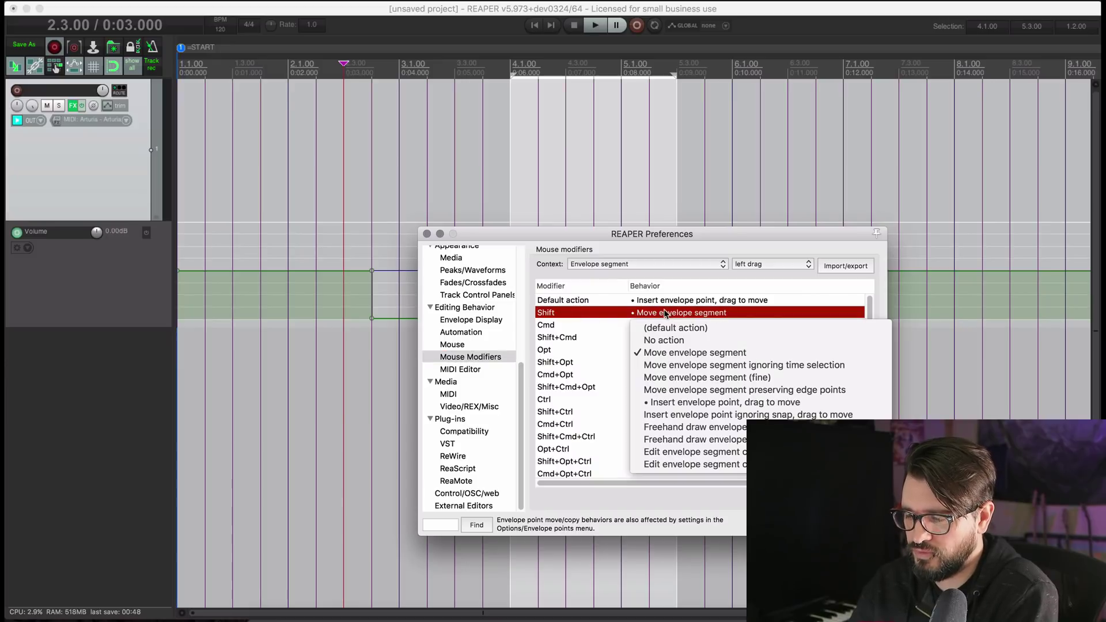
{"action": "left_click", "coordinate": [716, 353]}
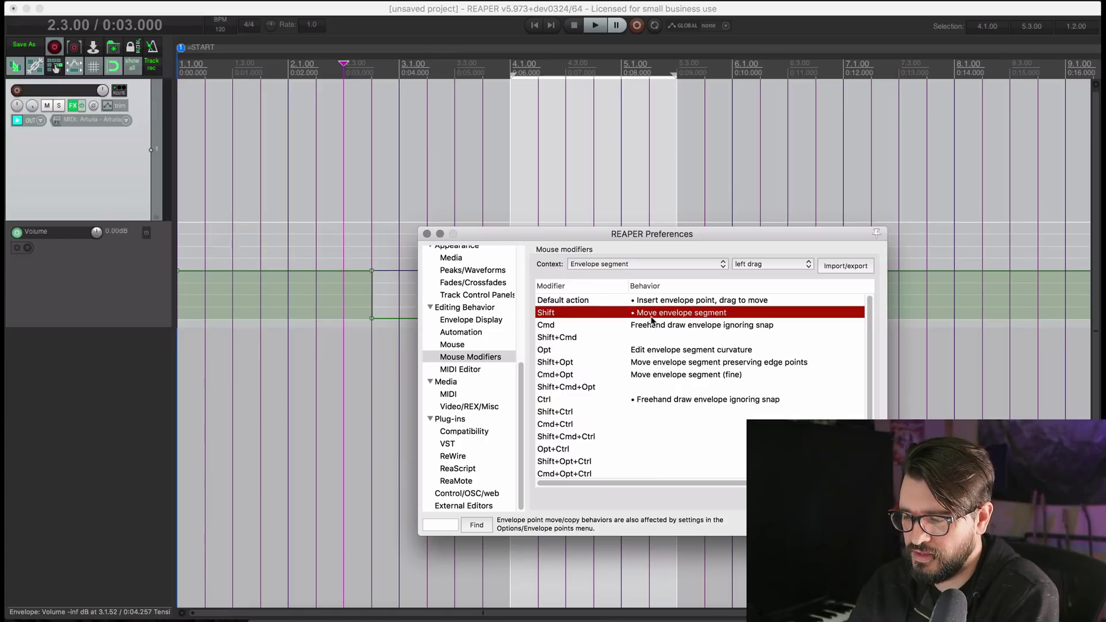
{"action": "left_click", "coordinate": [427, 233]}
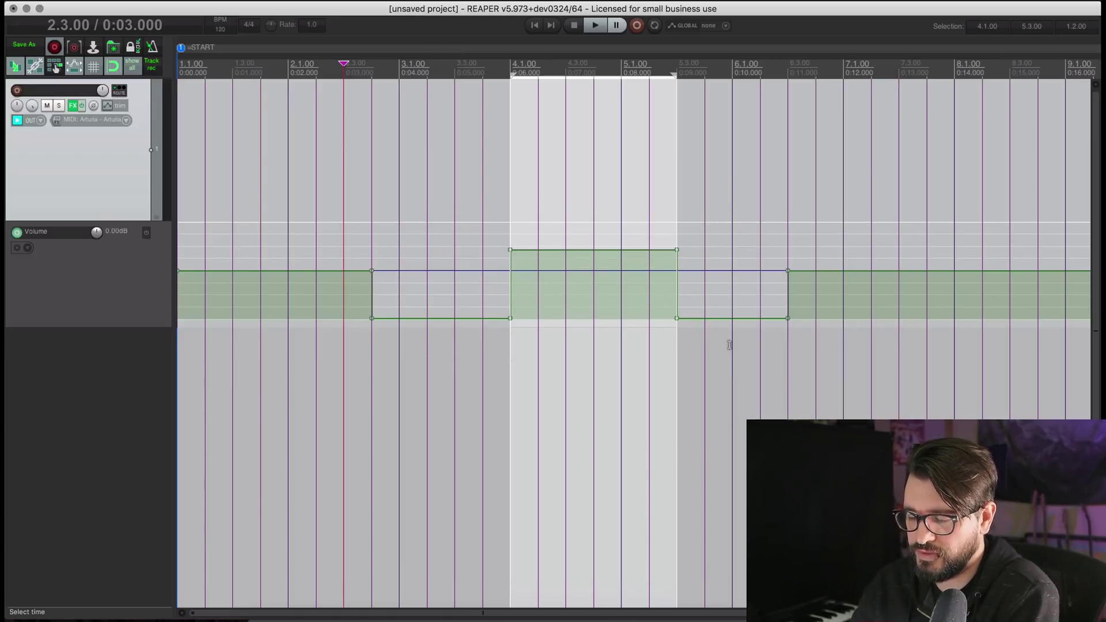
Select 8.1.00–12.1.00, drag that envelope segment down to -8.20 dB, then return to Facebook.
{"action": "left_click", "coordinate": [518, 355]}
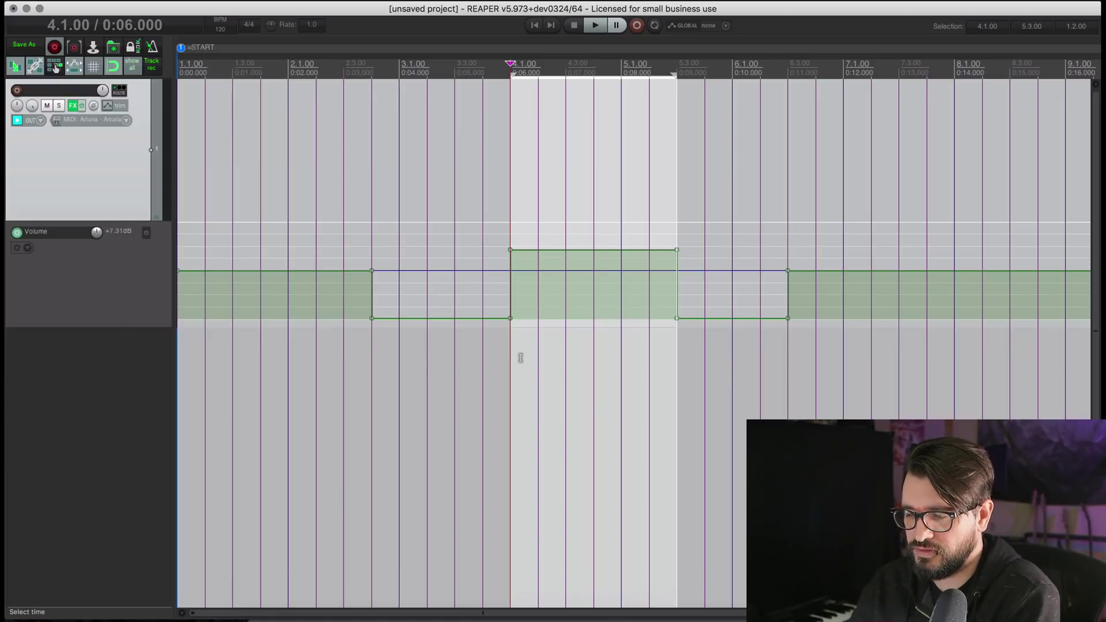
{"action": "scroll", "coordinate": [483, 314], "scroll_direction": "down", "scroll_amount": 5}
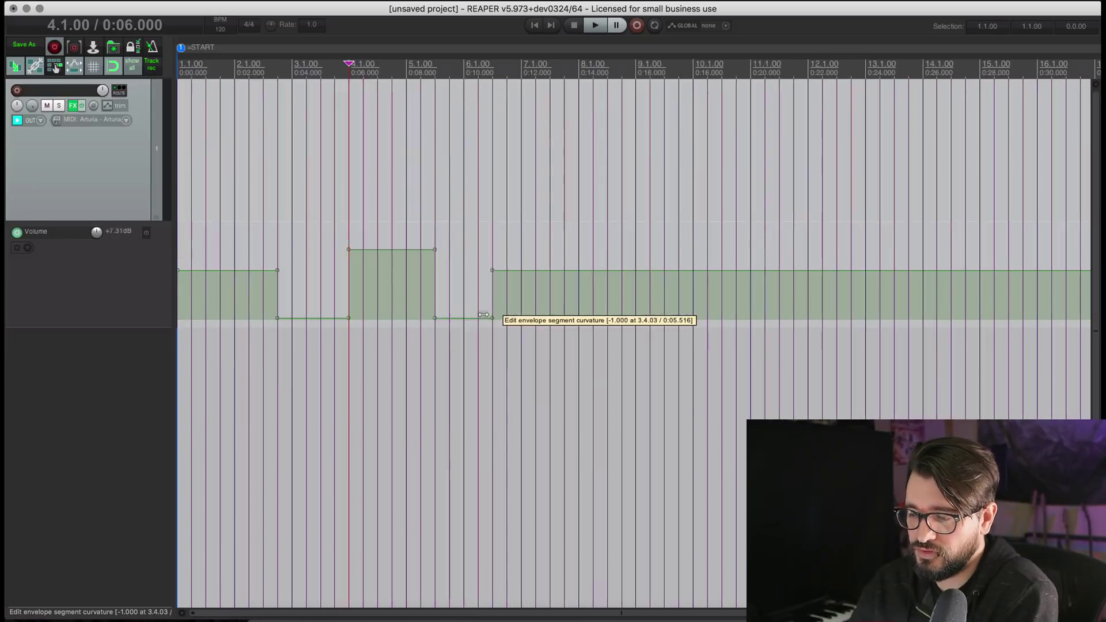
{"action": "left_click_drag", "start_coordinate": [568, 217], "coordinate": [765, 225]}
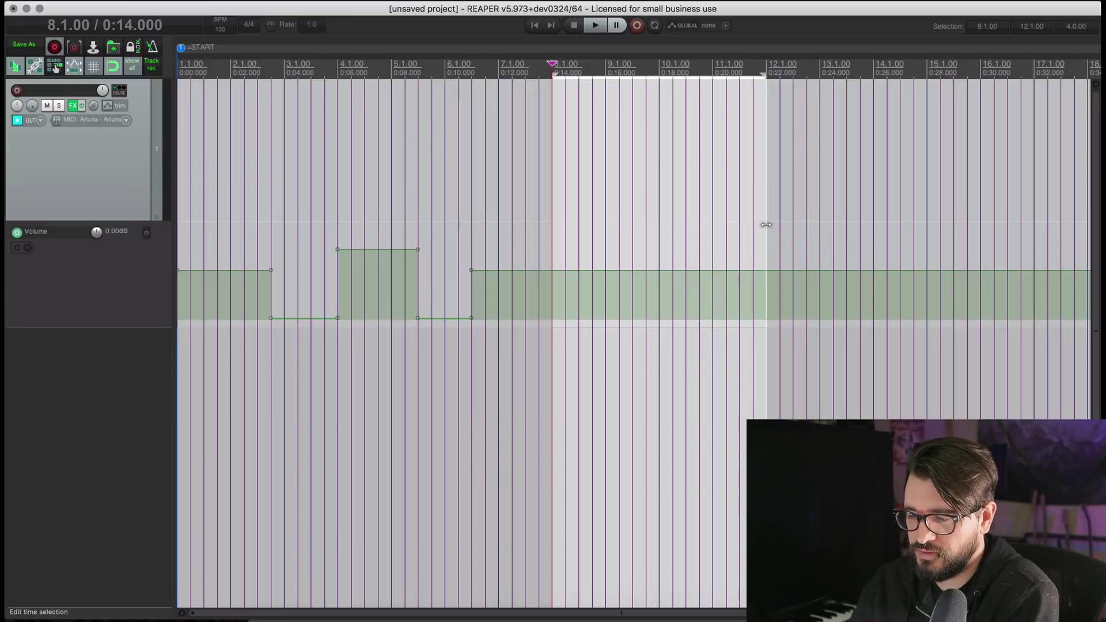
{"action": "left_click_drag", "start_coordinate": [96, 233], "coordinate": [97, 260]}
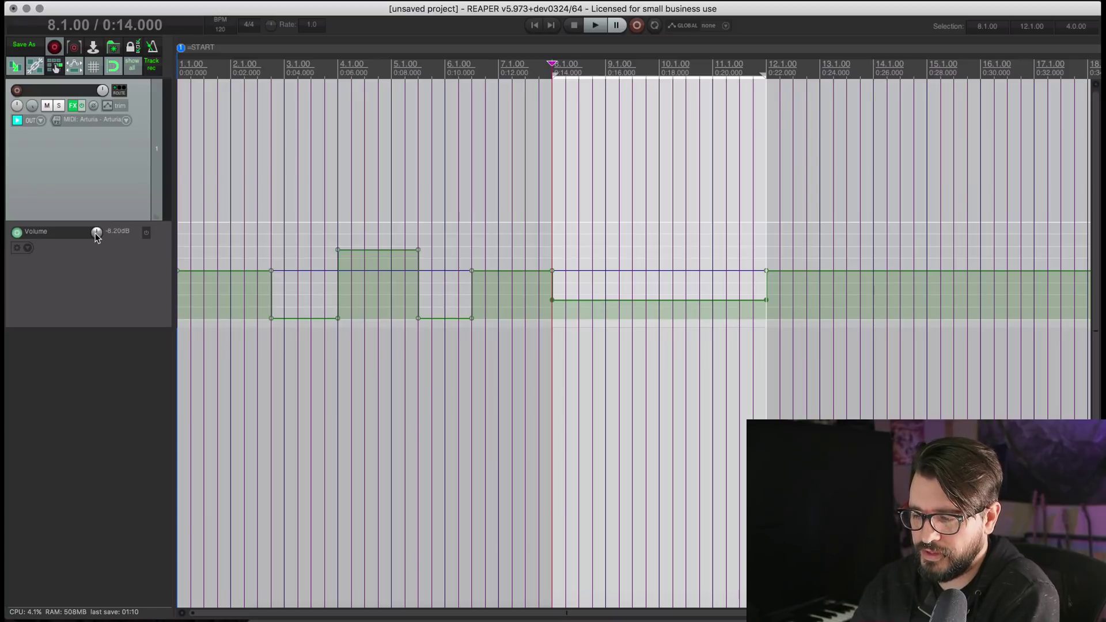
{"action": "key", "text": "super+Tab"}
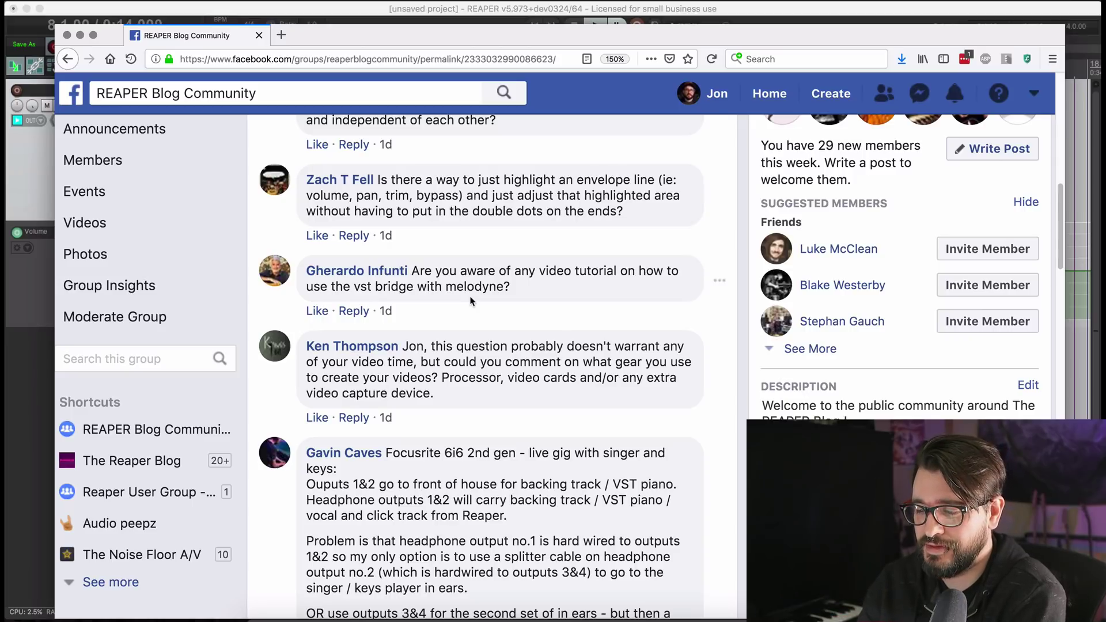
Add VST3: Melodyne (Celemony) from the Pitch category to the track's FX.
{"action": "left_click", "coordinate": [32, 190]}
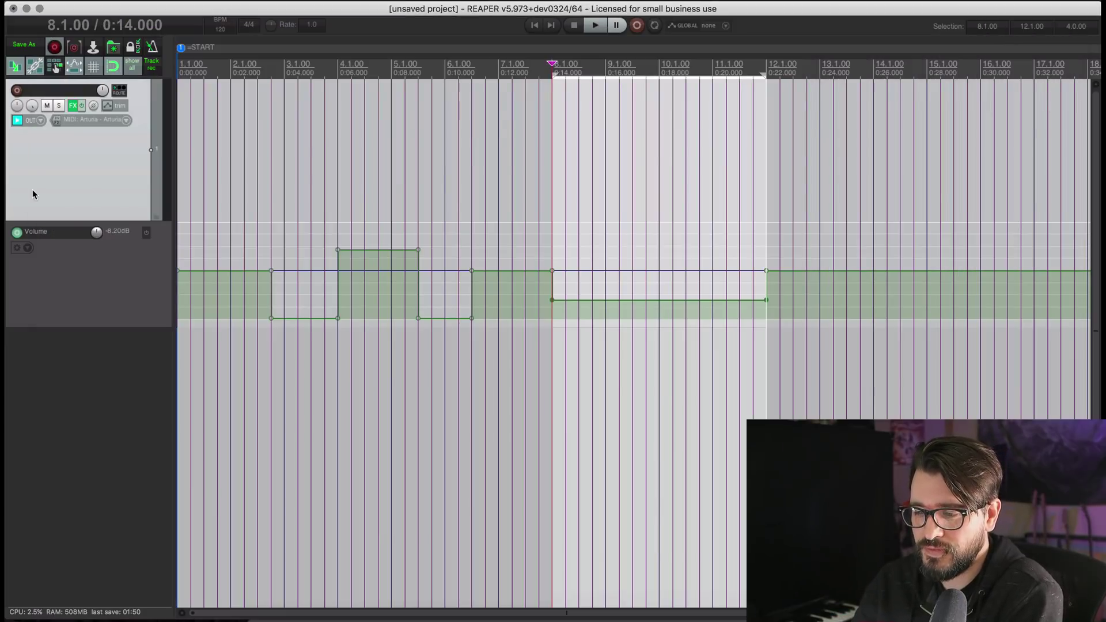
{"action": "left_click", "coordinate": [73, 106]}
{"action": "right_click", "coordinate": [74, 106]}
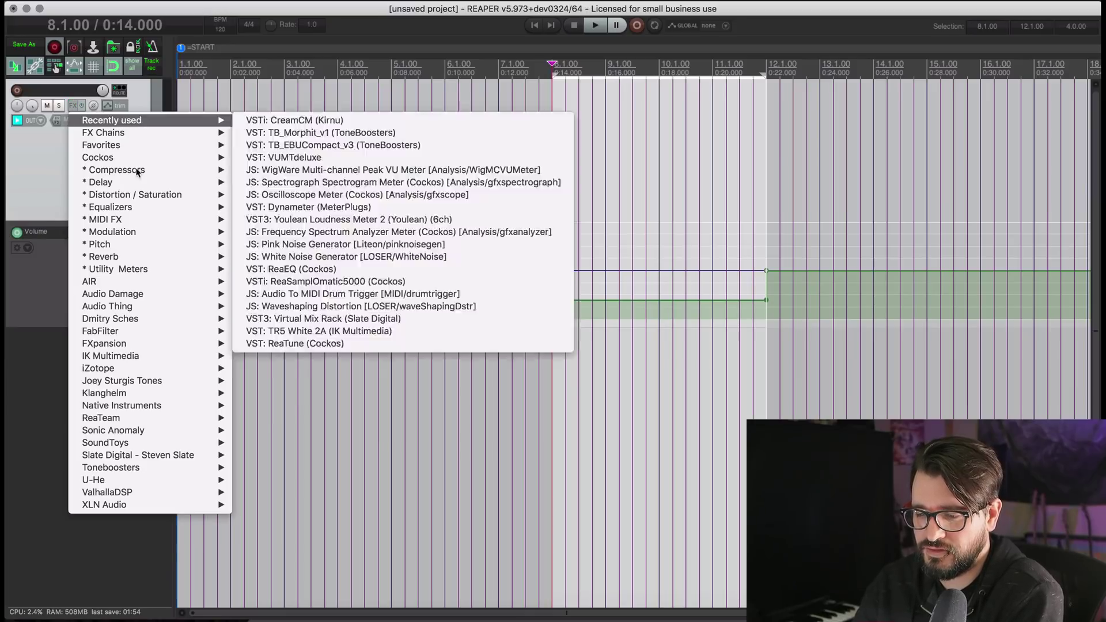
{"action": "mouse_move", "coordinate": [141, 269]}
{"action": "mouse_move", "coordinate": [156, 241]}
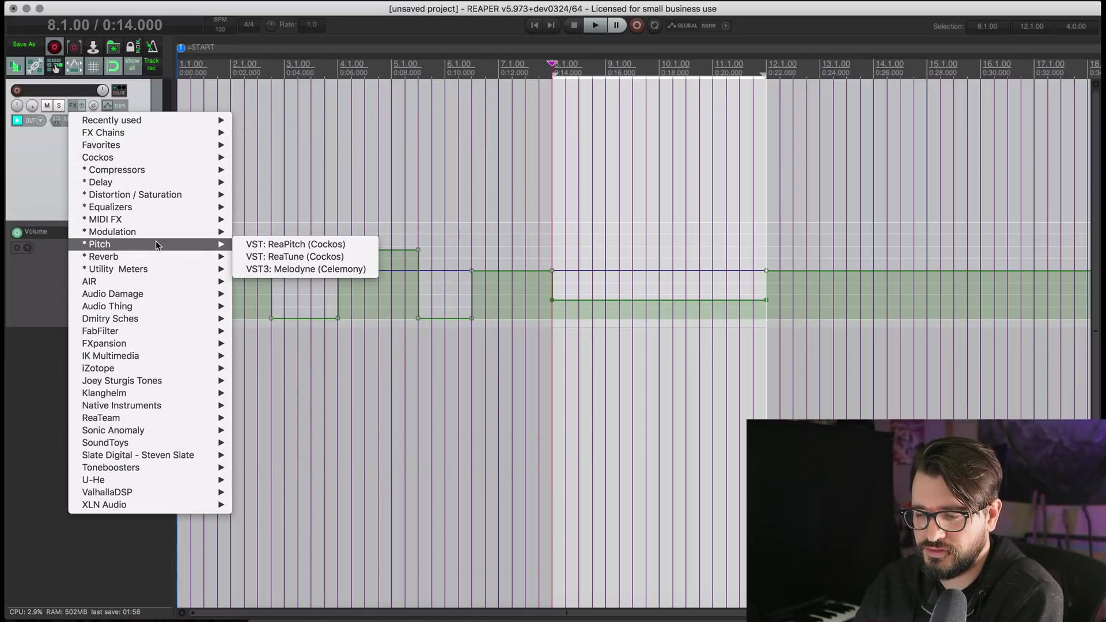
{"action": "left_click", "coordinate": [306, 268]}
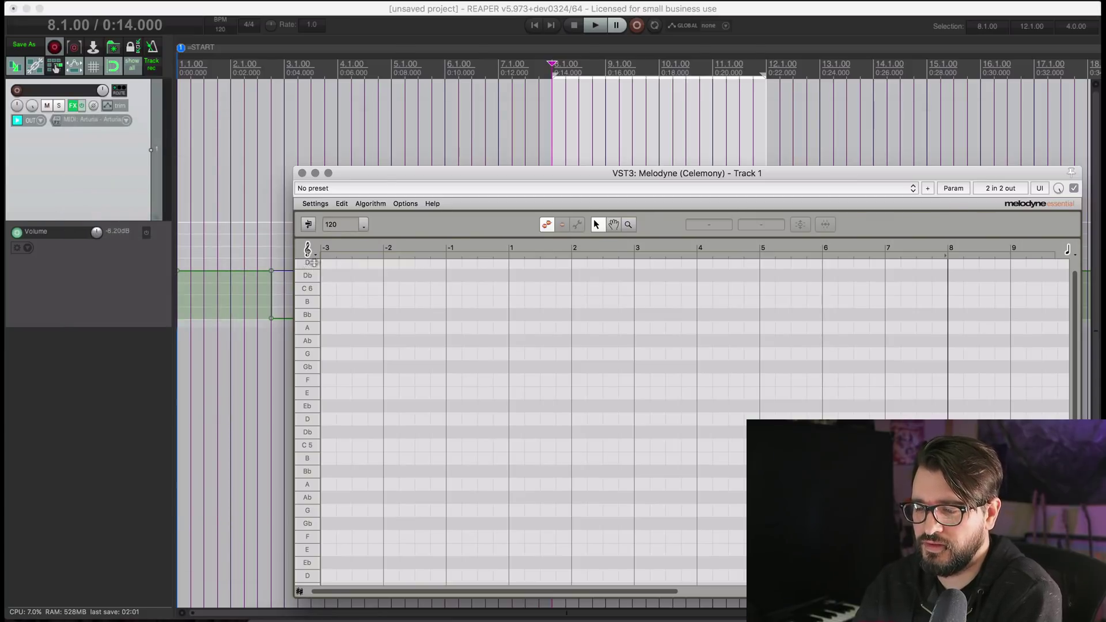
Move and close the Melodyne window, then shrink the track height.
{"action": "left_click_drag", "start_coordinate": [380, 168], "coordinate": [289, 116]}
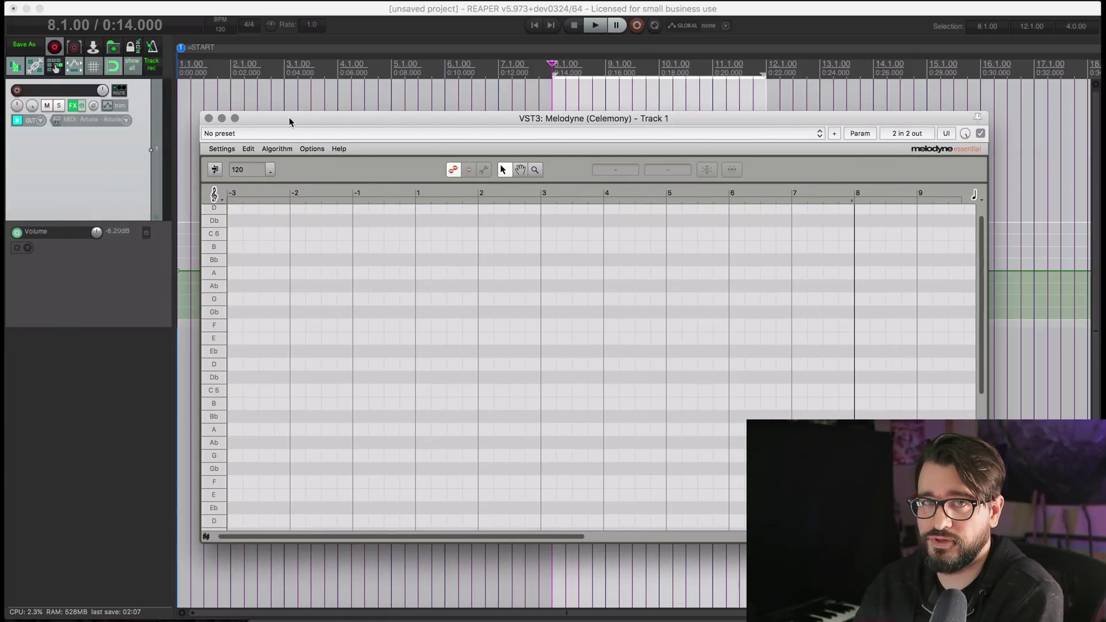
{"action": "left_click", "coordinate": [73, 104]}
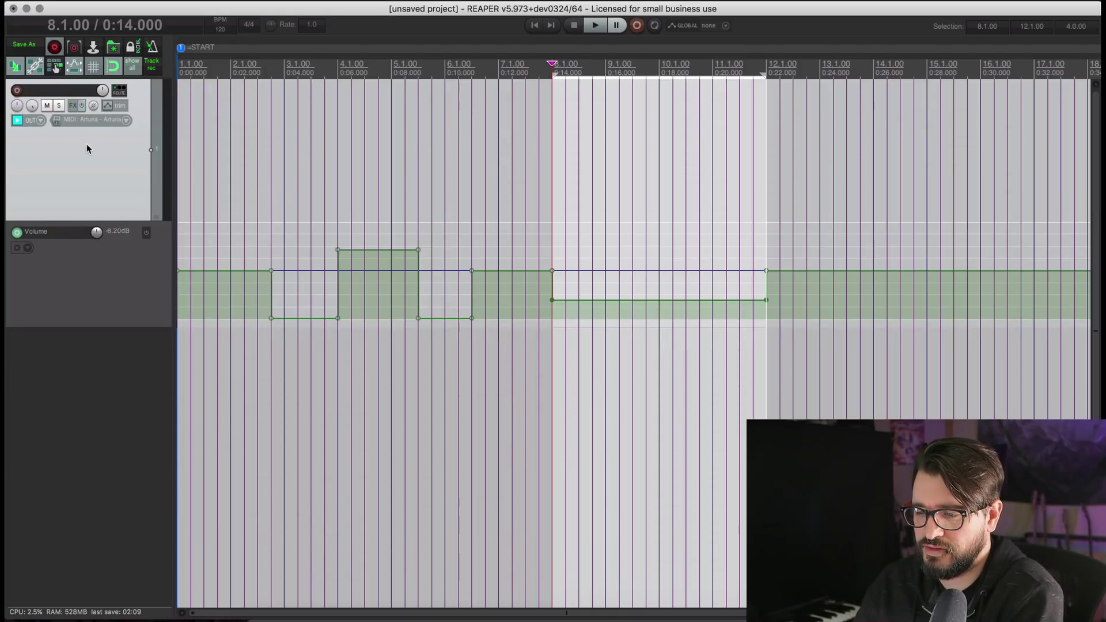
{"action": "key", "text": "Page_Down"}
Return to the Facebook thread and highlight the question asking which processor, video cards or capture devices are used.
{"action": "key", "text": "super+Tab"}
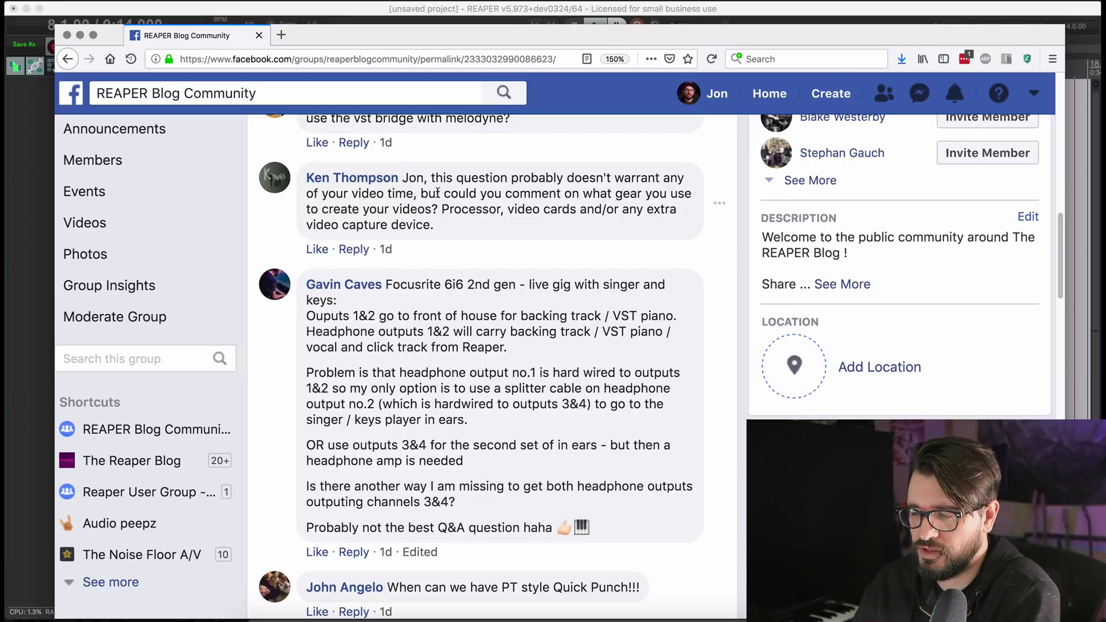
{"action": "left_click_drag", "start_coordinate": [437, 193], "coordinate": [498, 221]}
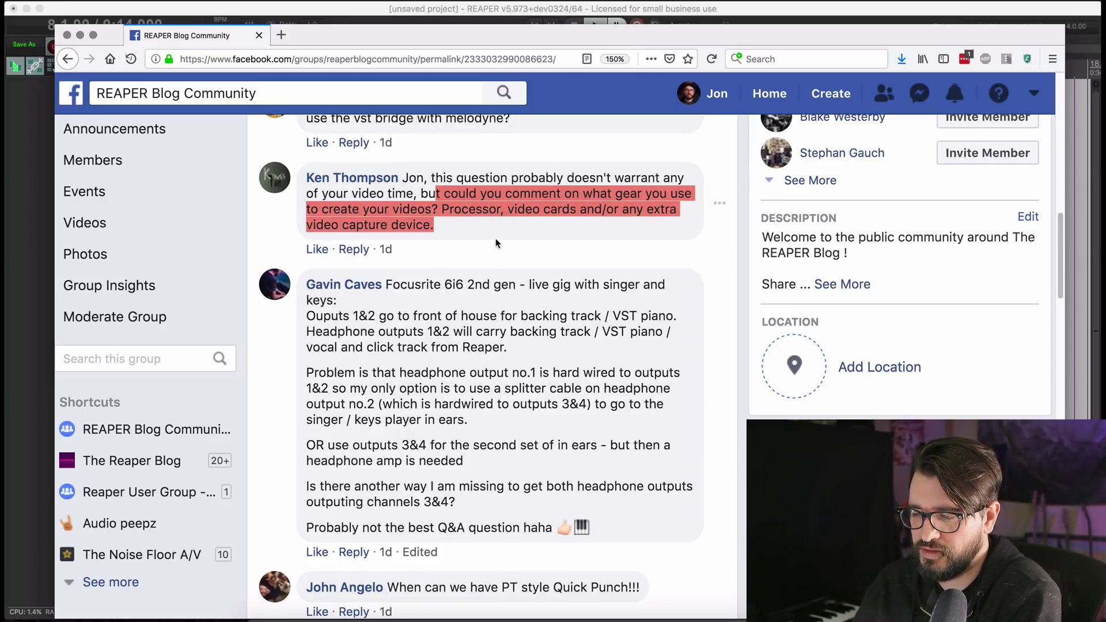
{"action": "left_click", "coordinate": [494, 239]}
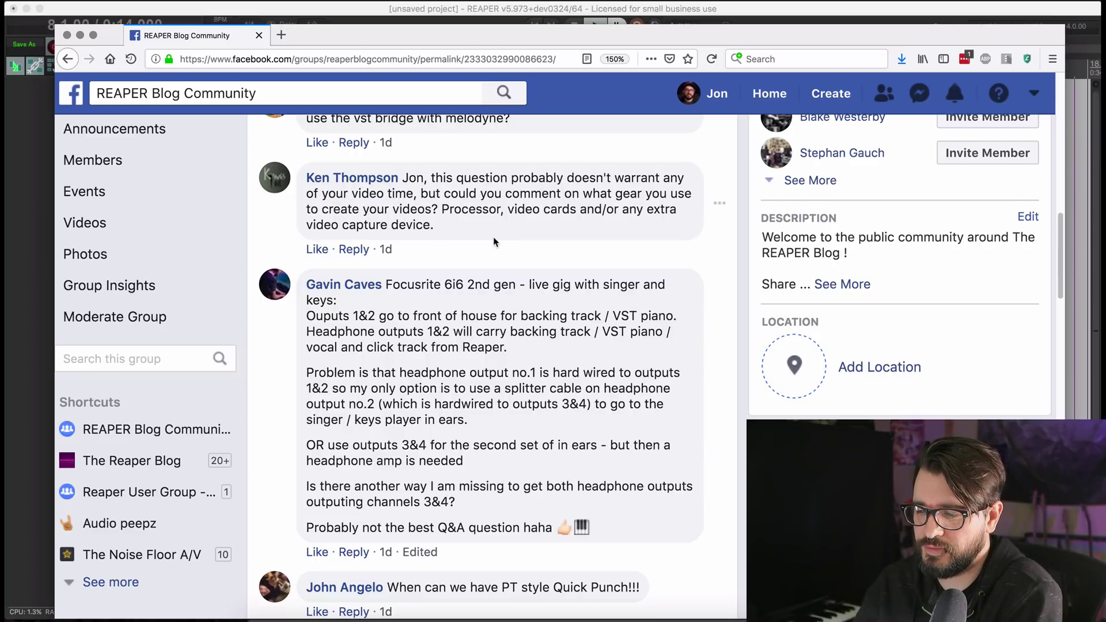